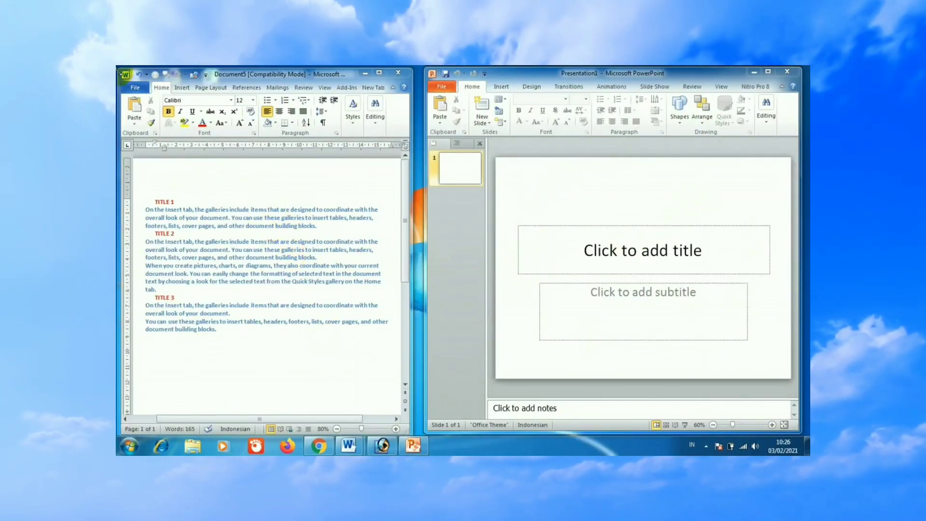
# Step: Send the document to PowerPoint and review the TITLE 2 and TITLE 3 slides
pyautogui.click(195, 76)
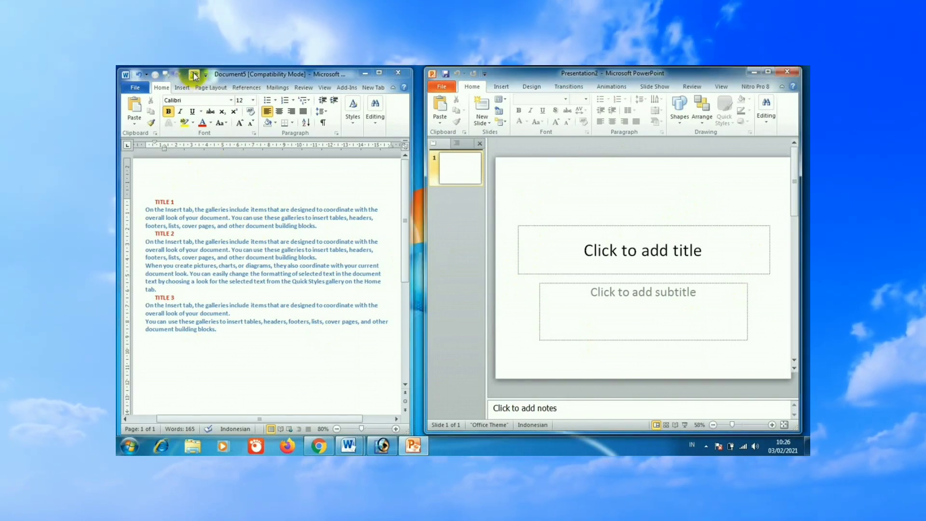
pyautogui.click(460, 205)
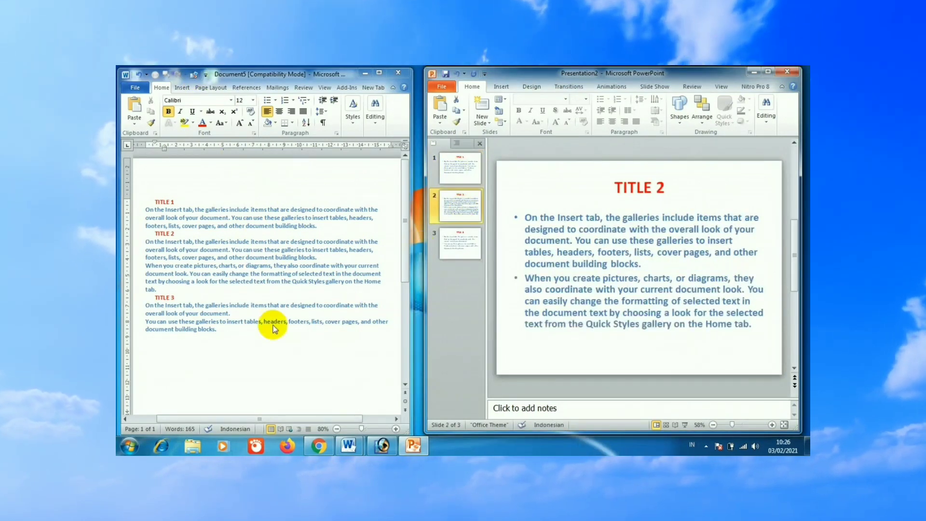
pyautogui.click(461, 244)
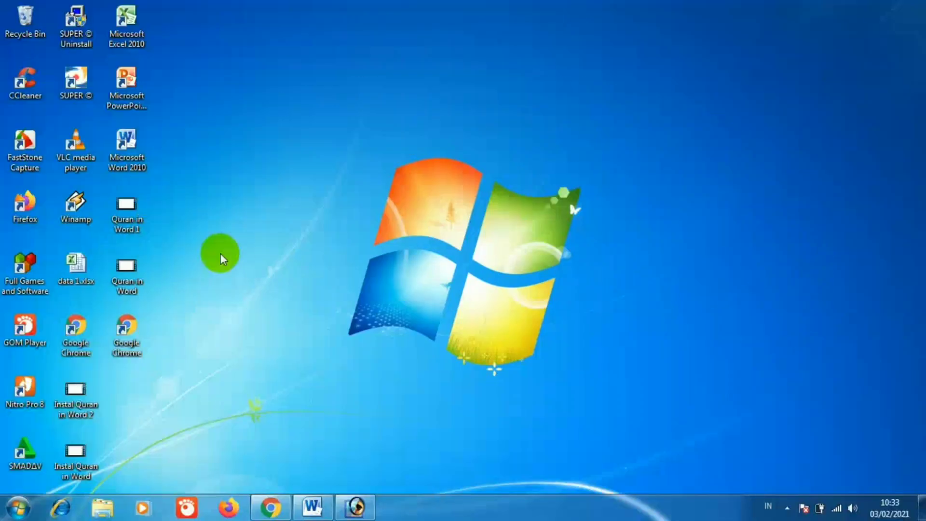
# Step: Launch Word 2010 from the desktop shortcut and maximize its window
pyautogui.doubleClick(133, 152)
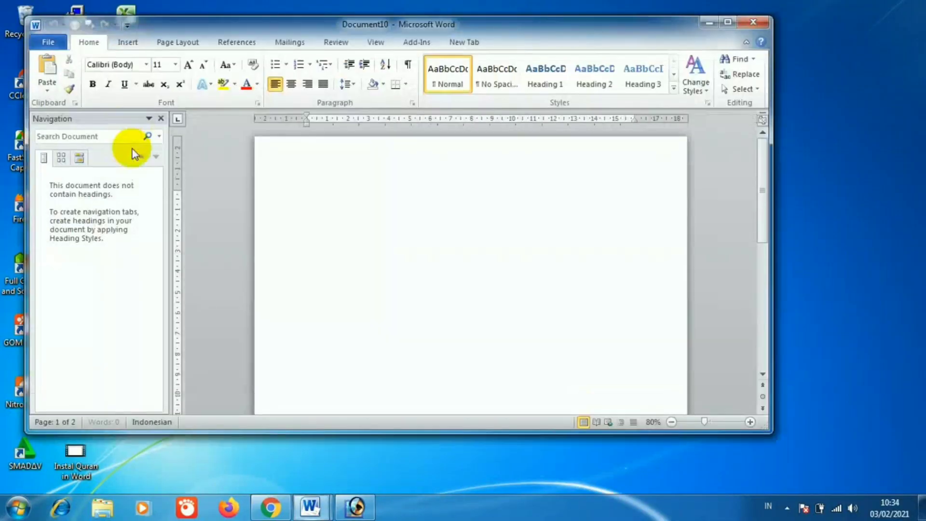
pyautogui.click(730, 21)
pyautogui.write('=RAND(1,2)')
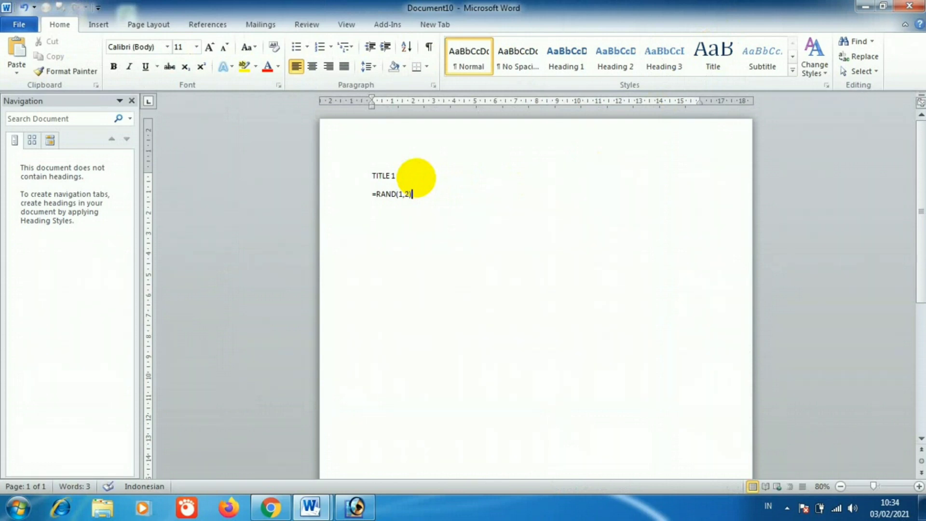
# Step: Generate sample text with =RAND(1,2), =RAND(2,2) and =LOREM() under TITLE 1, TITLE 2 and TITLE 3
pyautogui.press('Return')
pyautogui.write('=RA')
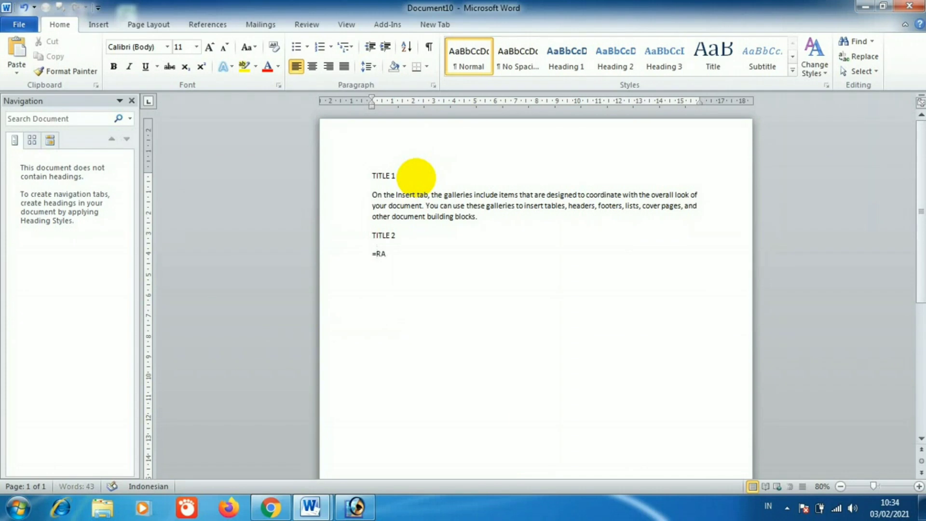
pyautogui.write('ND(2,2')
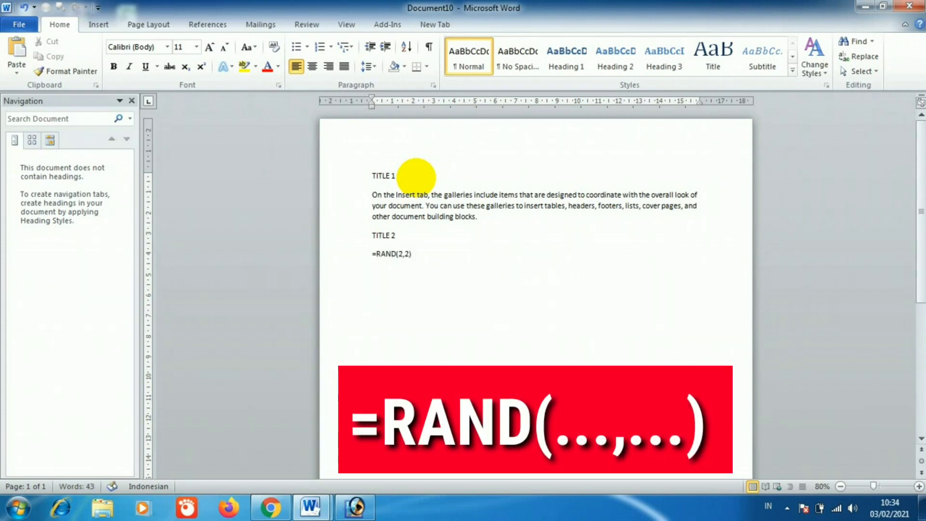
pyautogui.press('Return')
pyautogui.write('TIT')
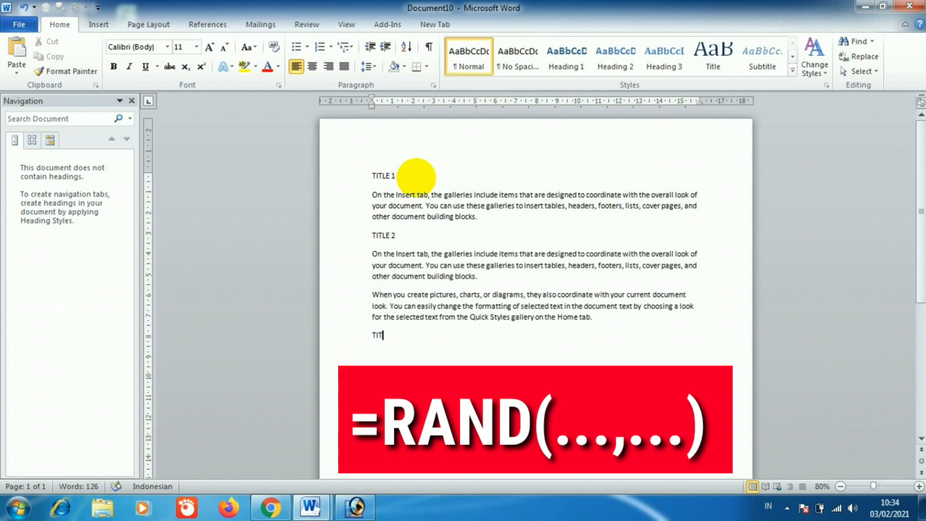
pyautogui.write('L')
pyautogui.write('LOREM(')
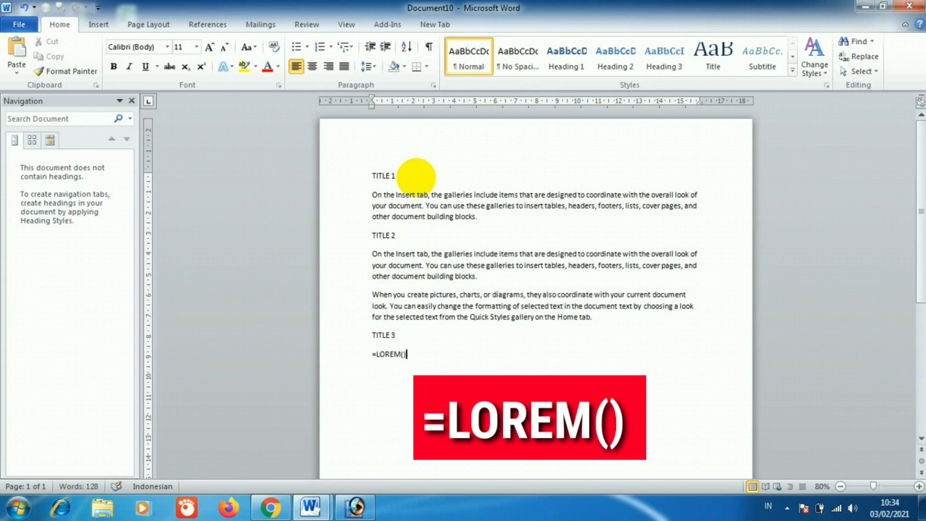
pyautogui.press('Return')
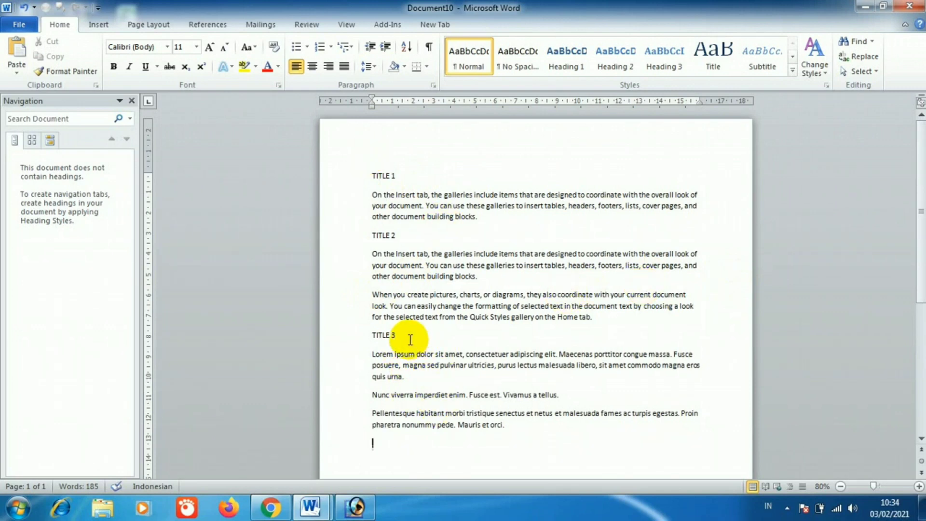
# Step: Apply Heading 1 to TITLE 1, TITLE 2 and TITLE 3, then select the body paragraphs
pyautogui.click(361, 331)
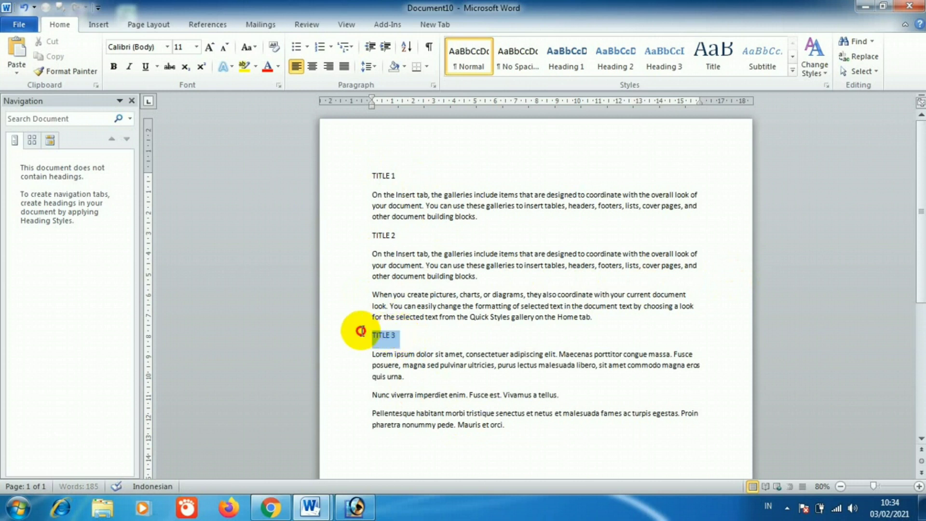
pyautogui.keyDown('ctrl'); pyautogui.click(367, 235); pyautogui.keyUp('ctrl')
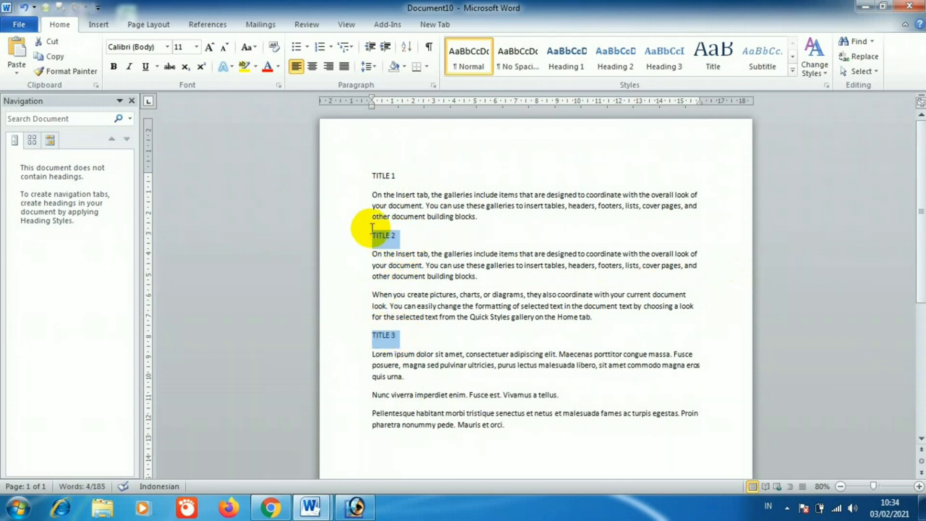
pyautogui.keyDown('ctrl'); pyautogui.click(360, 174); pyautogui.keyUp('ctrl')
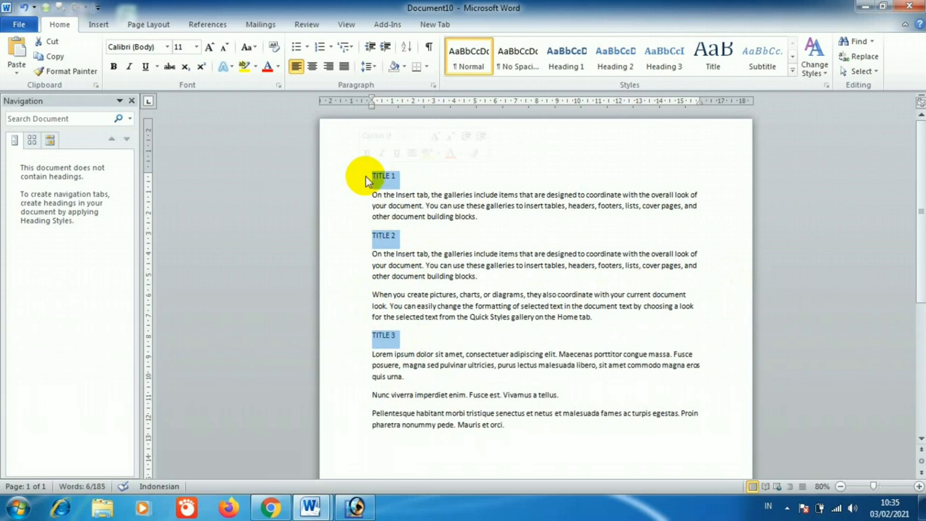
pyautogui.click(566, 57)
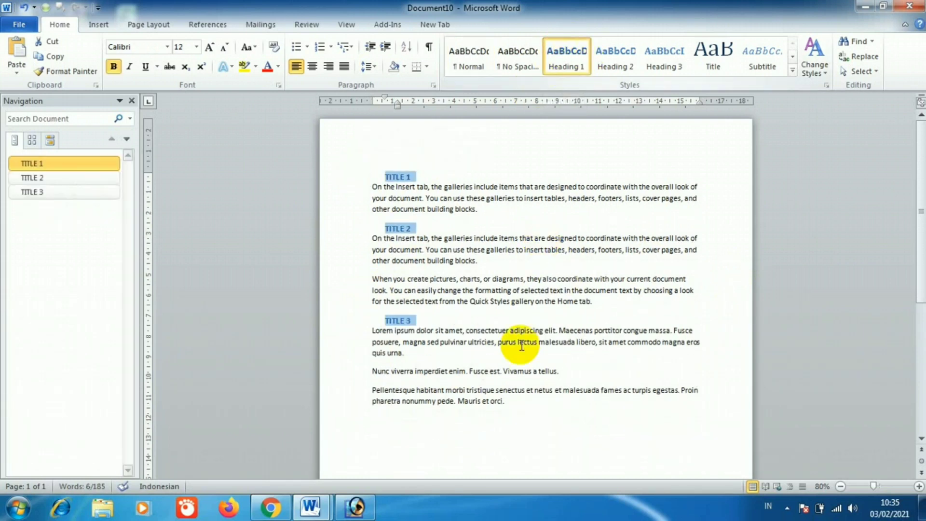
pyautogui.moveTo(510, 404)
pyautogui.mouseDown()
pyautogui.moveTo(369, 338)
pyautogui.moveTo(381, 268)
pyautogui.moveTo(369, 244)
pyautogui.moveTo(479, 215)
pyautogui.moveTo(374, 191)
pyautogui.mouseUp()
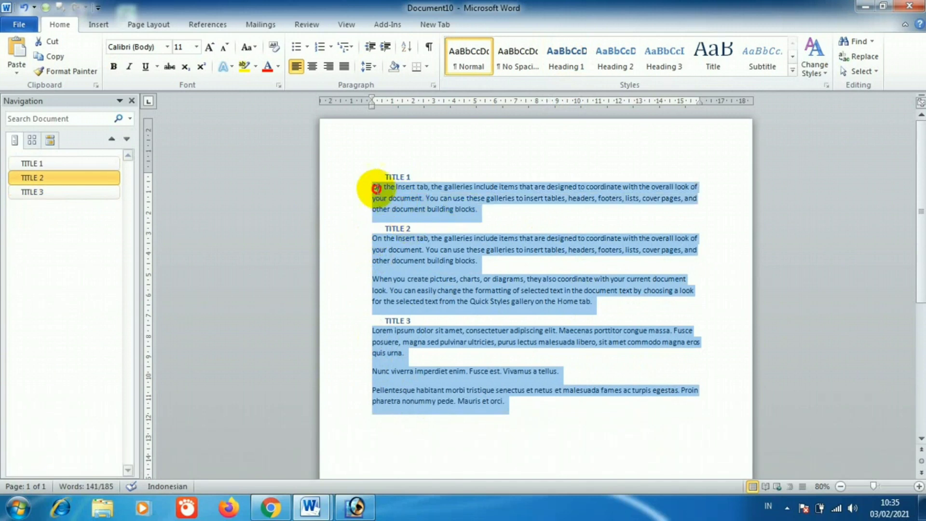
# Step: Apply Heading 2 to the body paragraphs and remove their hanging indent
pyautogui.click(624, 60)
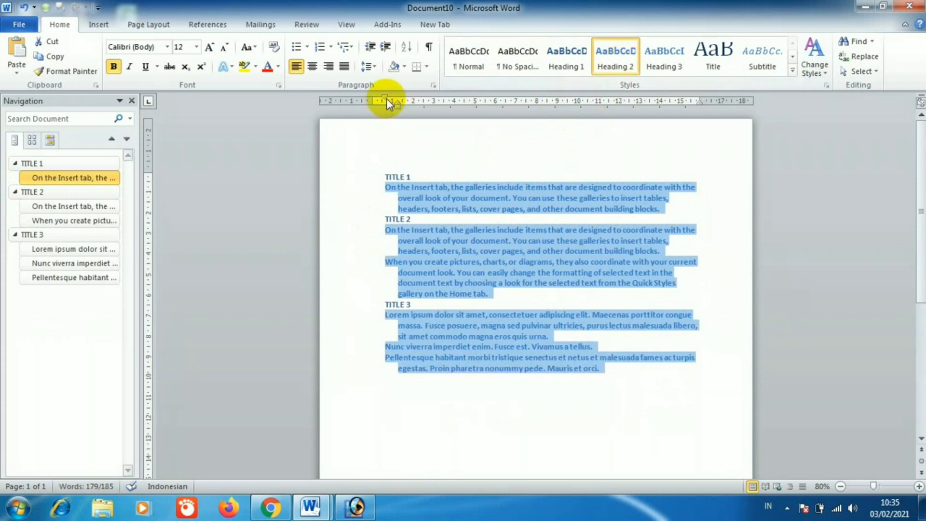
pyautogui.moveTo(389, 97)
pyautogui.mouseDown()
pyautogui.moveTo(372, 94)
pyautogui.moveTo(373, 105)
pyautogui.moveTo(369, 97)
pyautogui.mouseUp()
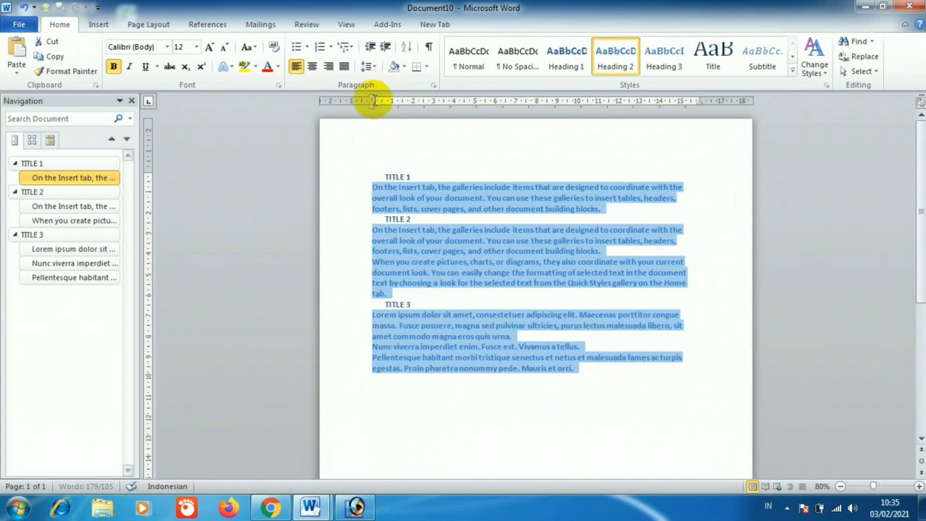
pyautogui.click(410, 175)
# Step: Colour the TITLE 1, TITLE 2 and TITLE 3 headings red, then show the File Info page
pyautogui.moveTo(410, 176); pyautogui.dragTo(386, 176)
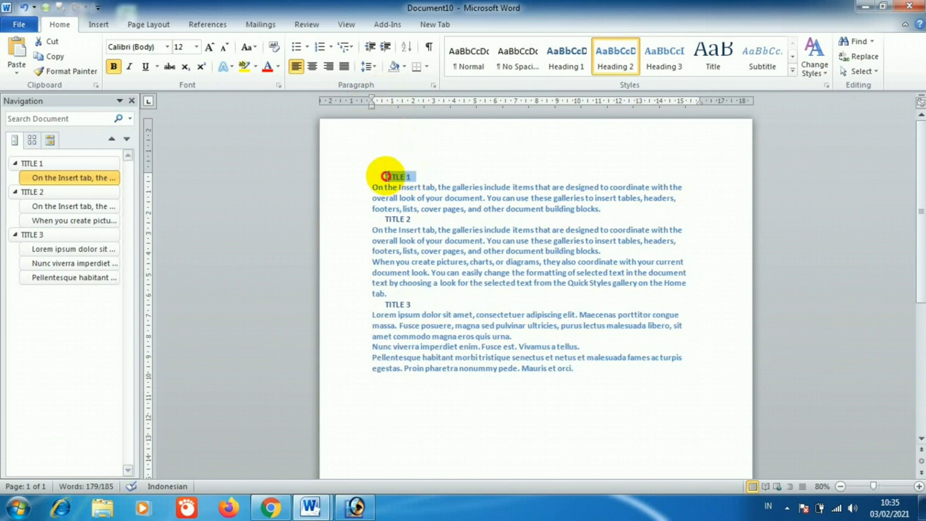
pyautogui.keyDown('ctrl'); pyautogui.click(389, 219); pyautogui.keyUp('ctrl')
pyautogui.keyDown('ctrl'); pyautogui.click(410, 303); pyautogui.keyUp('ctrl')
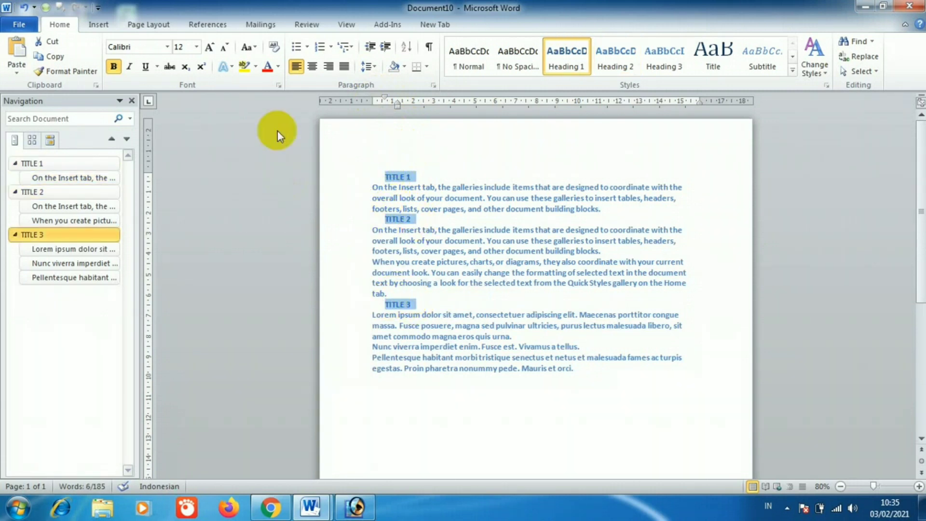
pyautogui.click(268, 70)
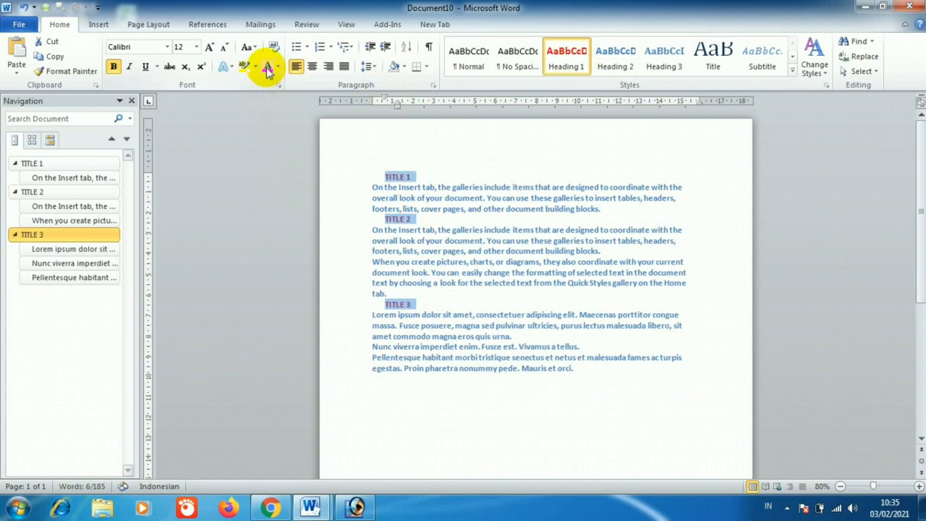
pyautogui.click(500, 158)
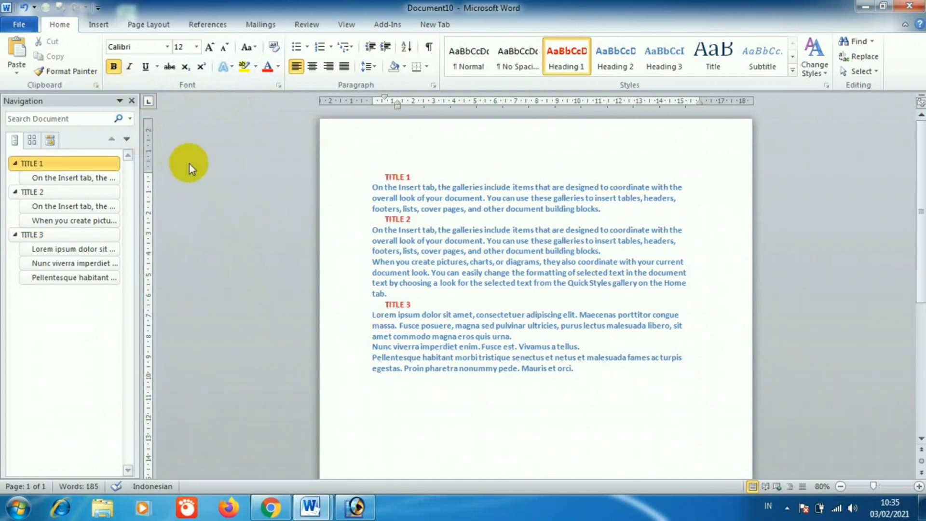
pyautogui.click(18, 29)
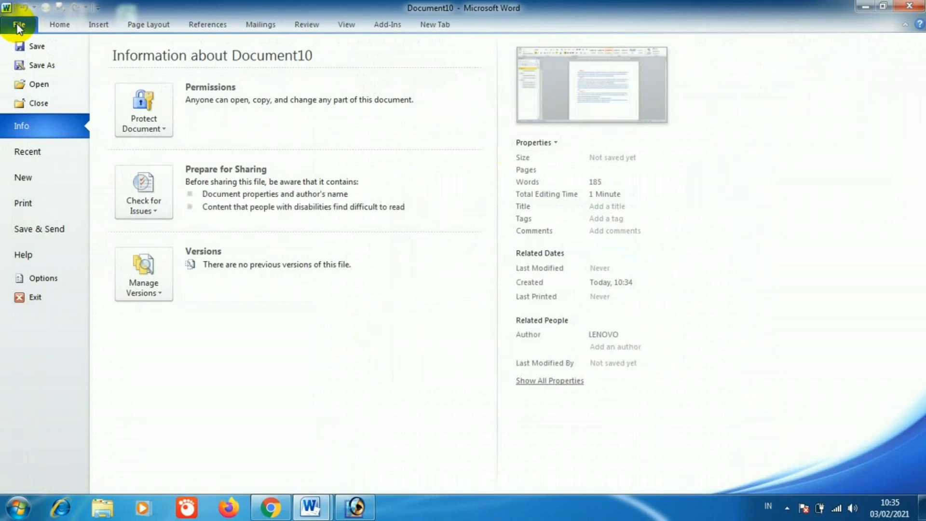
# Step: In Word Options, add Send to Microsoft PowerPoint from All Commands to the Quick Access Toolbar
pyautogui.click(34, 280)
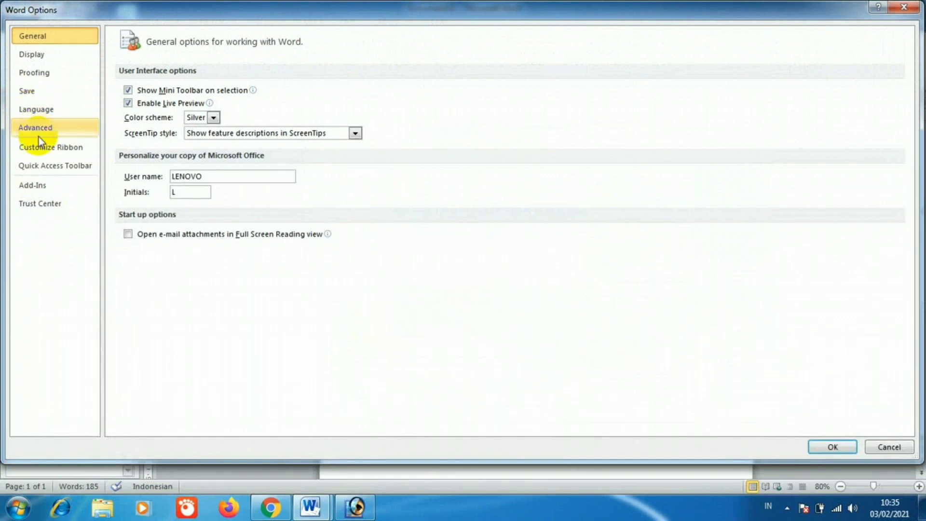
pyautogui.click(46, 169)
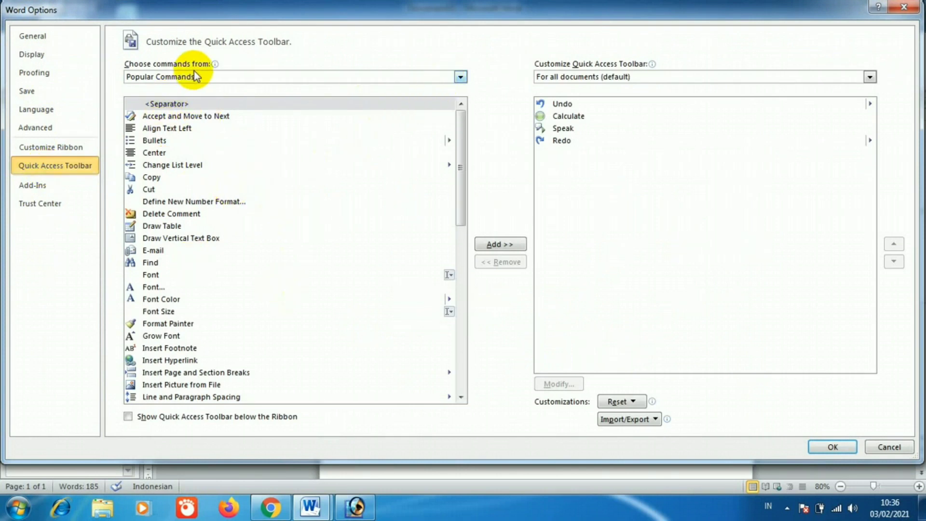
pyautogui.click(460, 77)
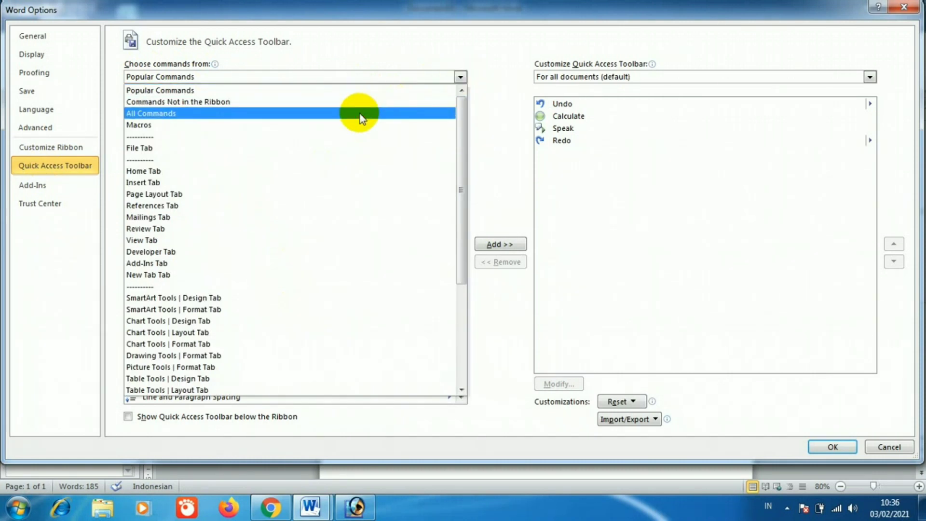
pyautogui.click(361, 115)
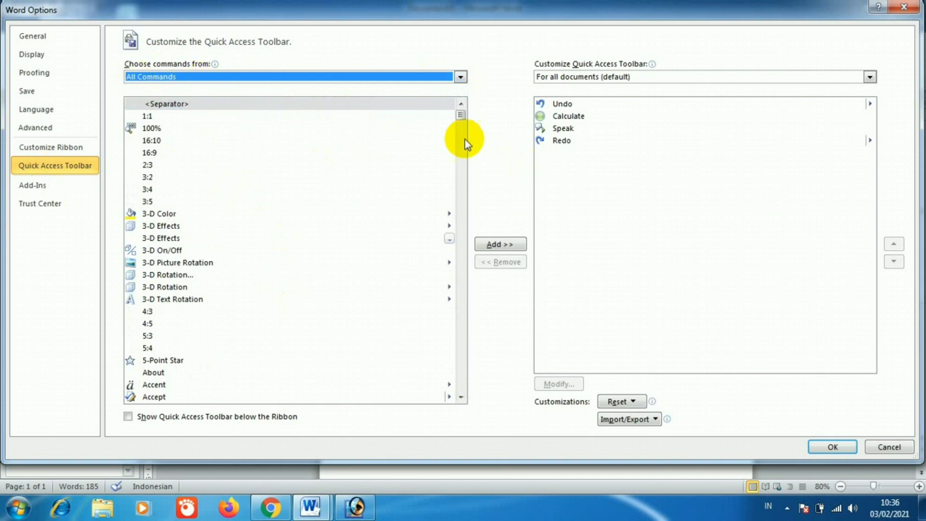
pyautogui.moveTo(462, 118)
pyautogui.mouseDown()
pyautogui.moveTo(458, 340)
pyautogui.moveTo(460, 331)
pyautogui.mouseUp()
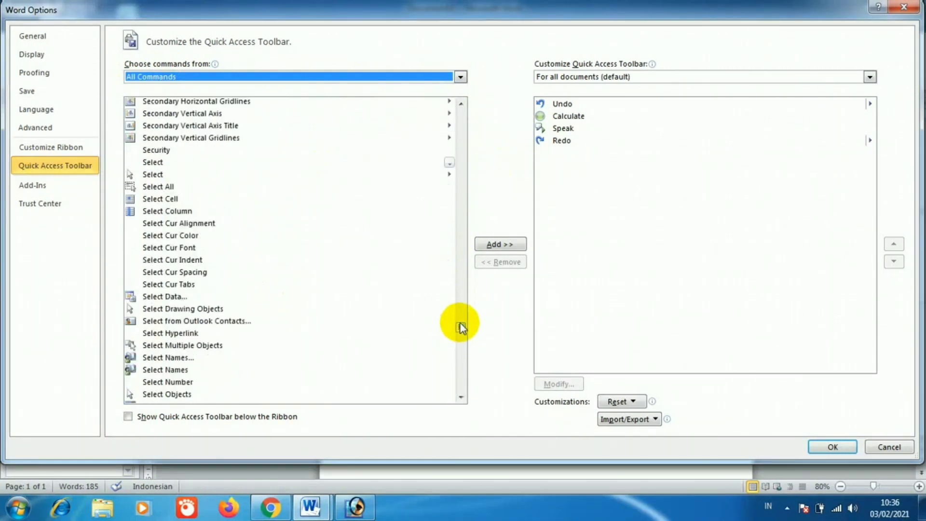
pyautogui.click(461, 397)
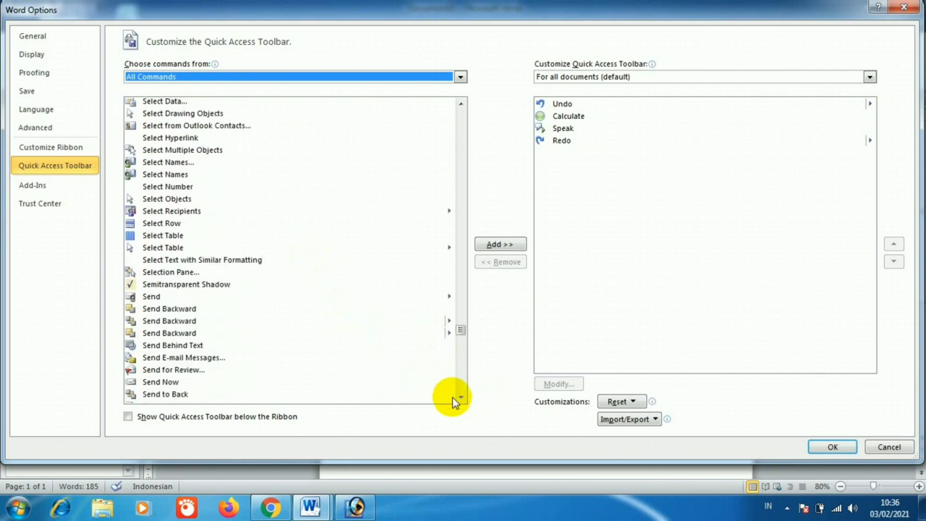
pyautogui.moveTo(461, 398); pyautogui.dragTo(456, 398)
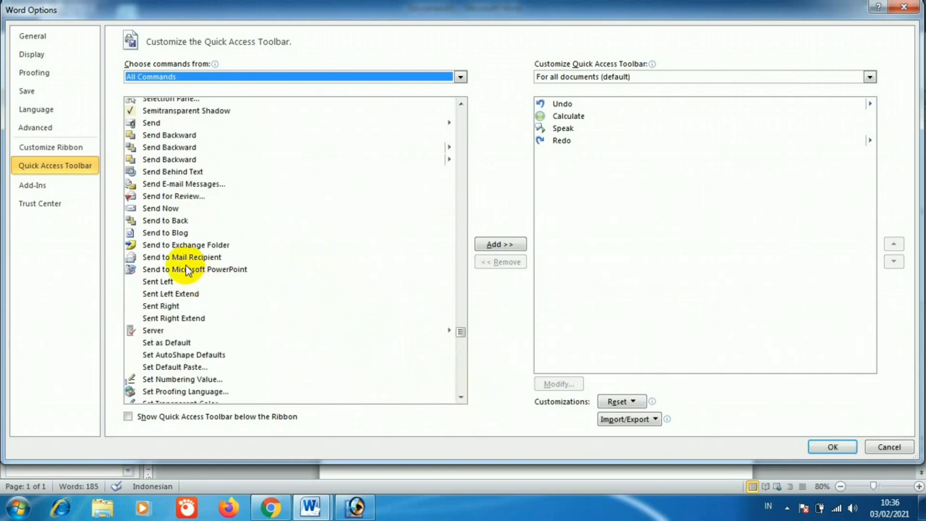
pyautogui.click(228, 271)
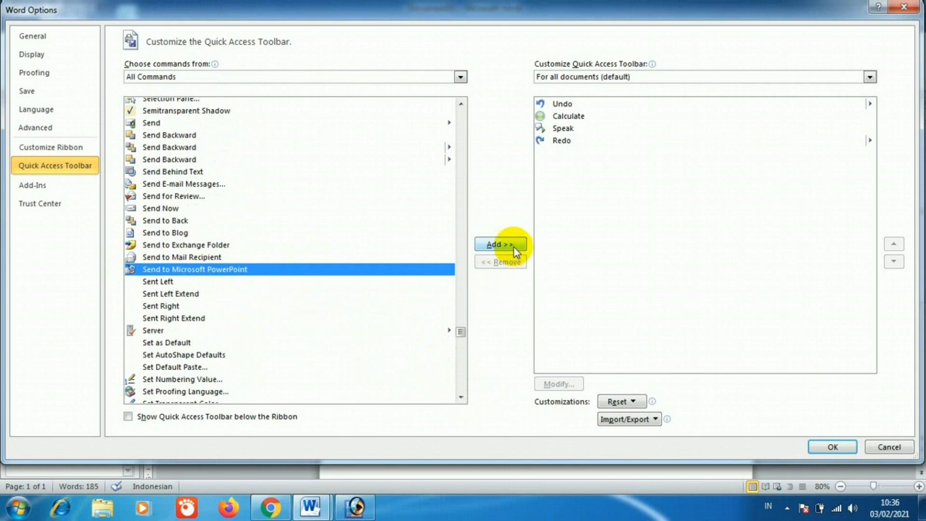
pyautogui.click(499, 244)
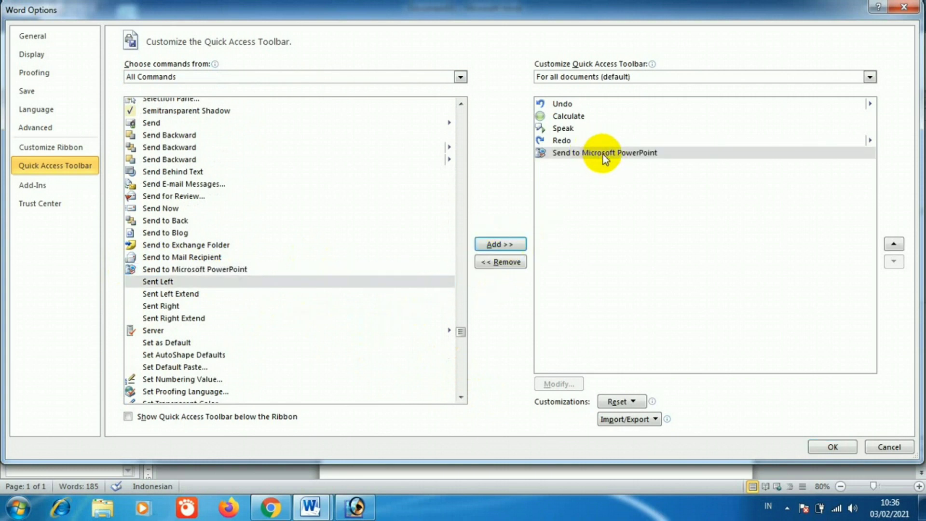
pyautogui.click(833, 448)
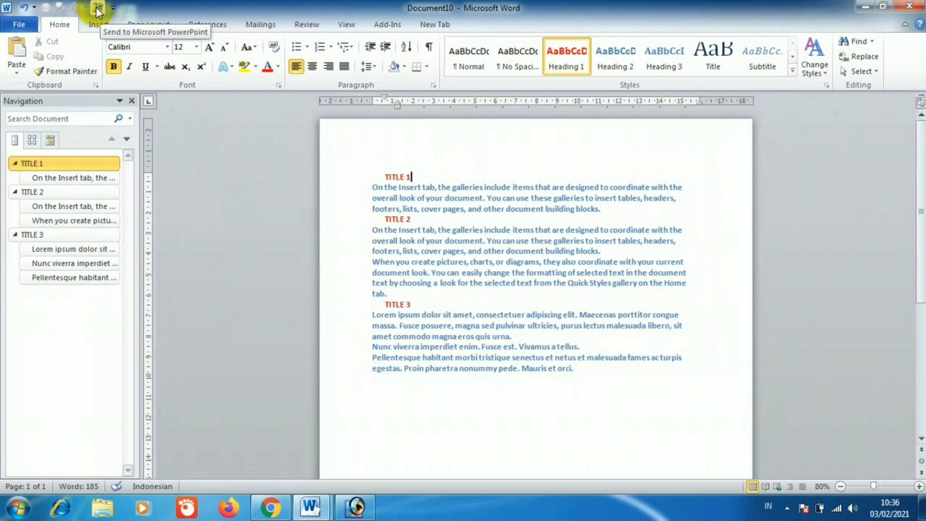
# Step: Send Document10 to PowerPoint with the new Quick Access Toolbar button
pyautogui.click(97, 9)
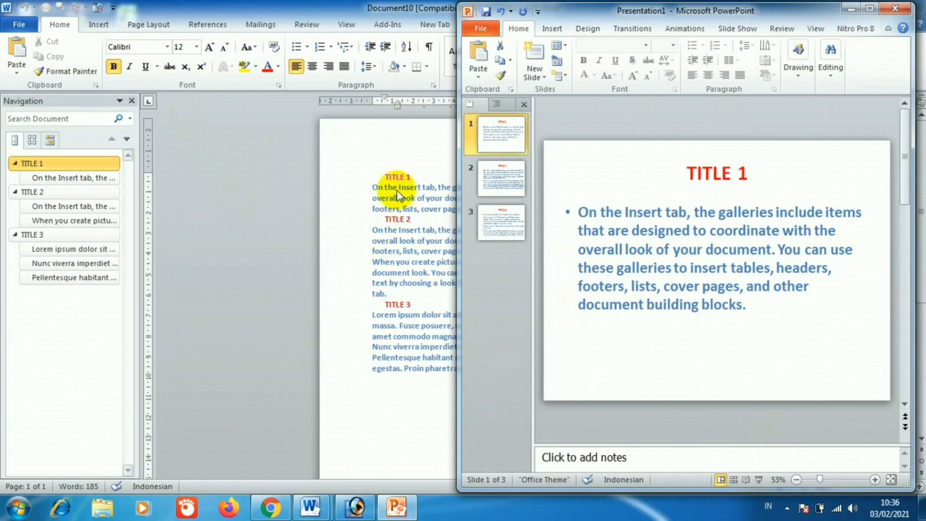
# Step: Review the TITLE 2 and TITLE 3 slides in the new presentation
pyautogui.click(512, 189)
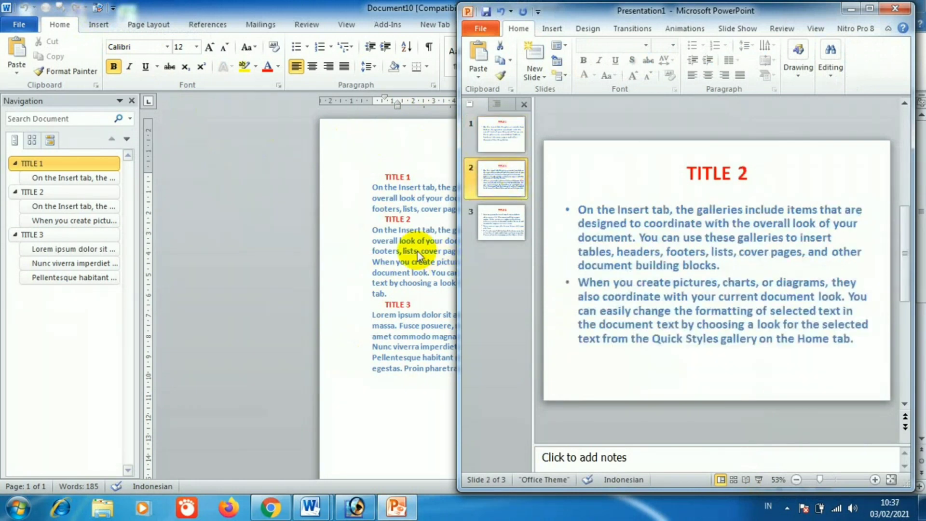
pyautogui.click(513, 226)
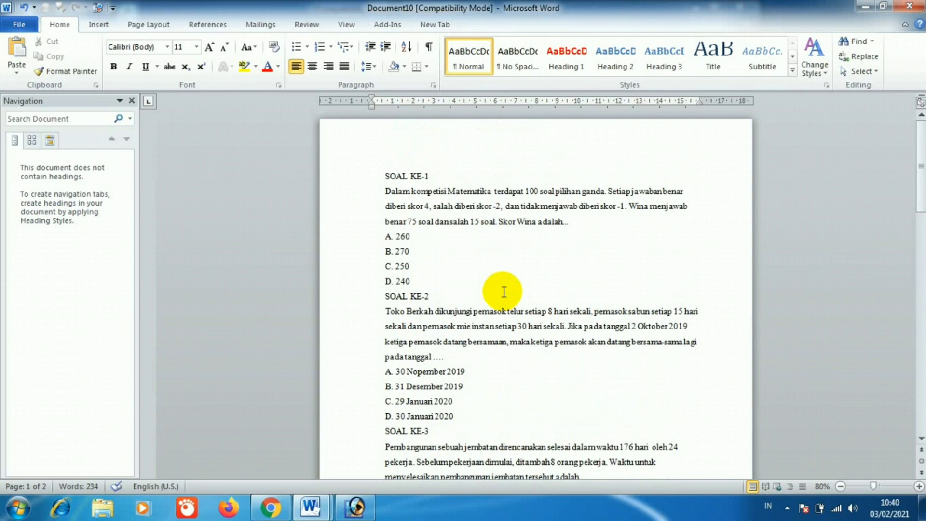
pyautogui.scroll(-5, 503, 292)
pyautogui.scroll(-4, 504, 292)
pyautogui.scroll(-2, 504, 291)
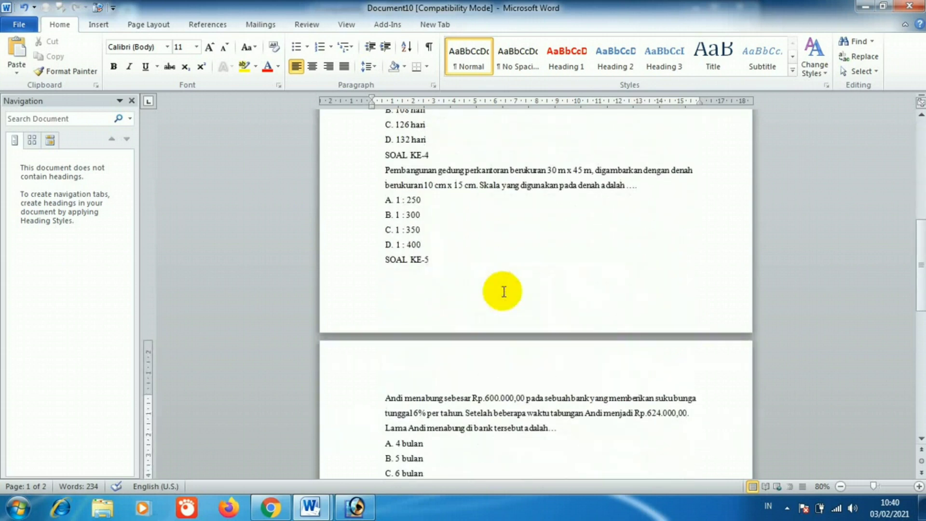
pyautogui.scroll(-2, 503, 292)
pyautogui.scroll(1, 504, 292)
pyautogui.scroll(1, 503, 292)
pyautogui.scroll(4, 504, 292)
pyautogui.scroll(4, 503, 292)
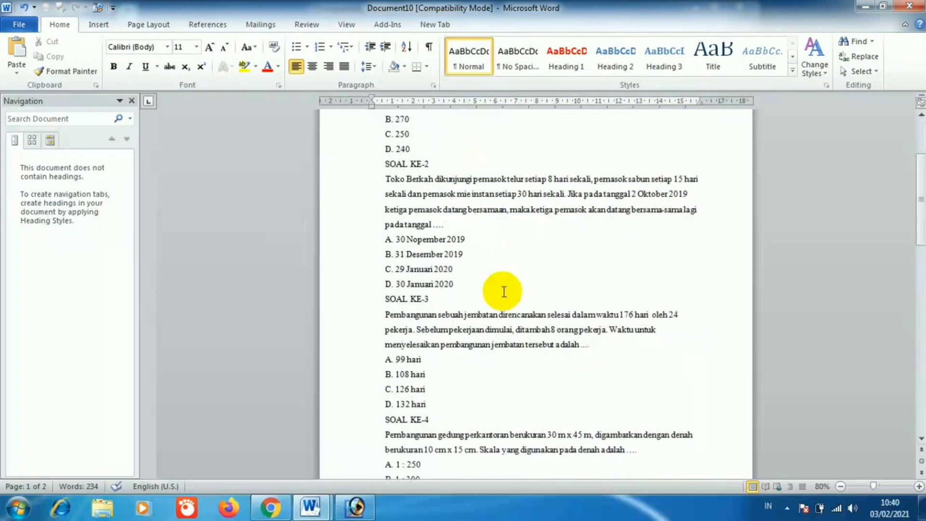
pyautogui.scroll(3, 381, 260)
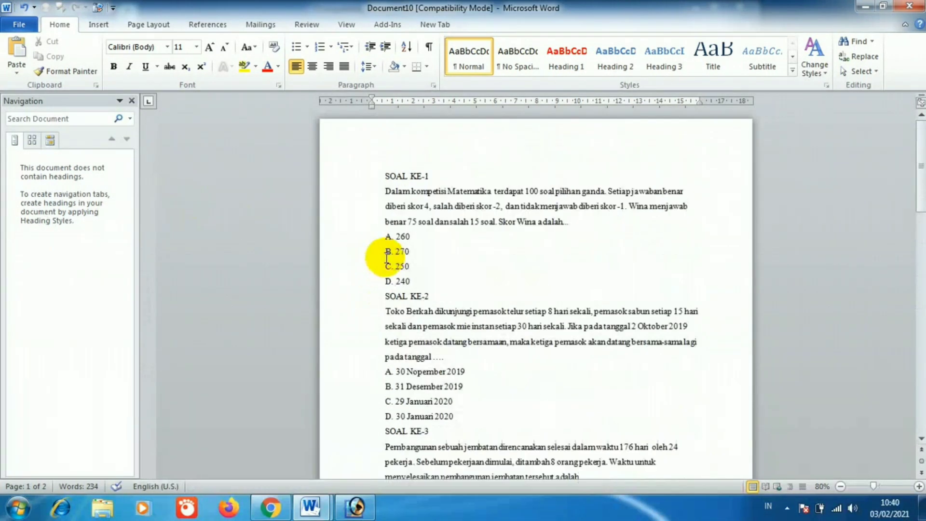
# Step: Apply Heading 1 to the five question titles SOAL KE-1 through SOAL KE-5
pyautogui.click(365, 176)
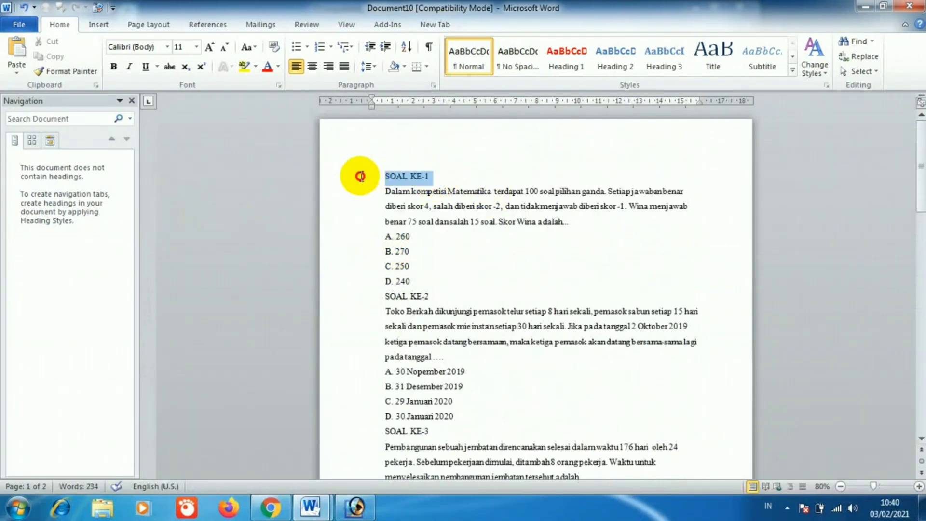
pyautogui.keyDown('ctrl'); pyautogui.click(372, 295); pyautogui.keyUp('ctrl')
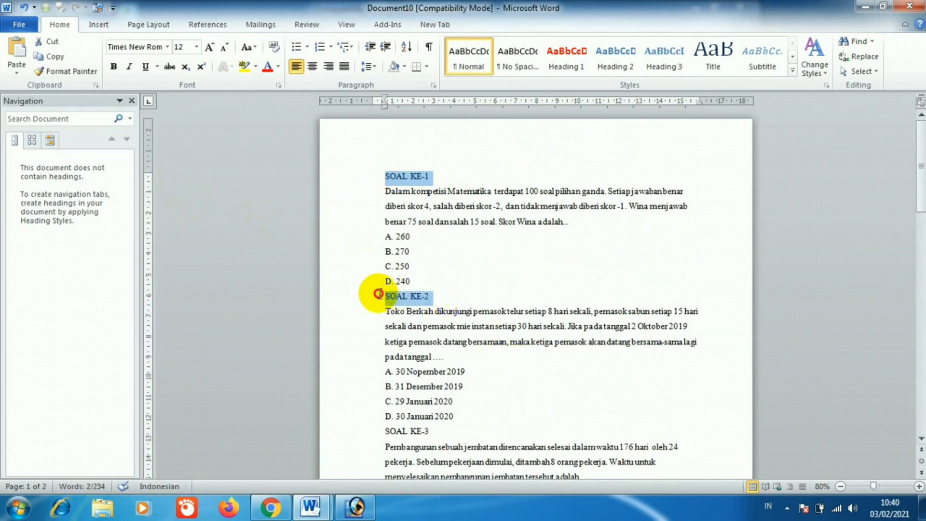
pyautogui.scroll(-3, 569, 357)
pyautogui.keyDown('ctrl'); pyautogui.click(374, 325); pyautogui.keyUp('ctrl')
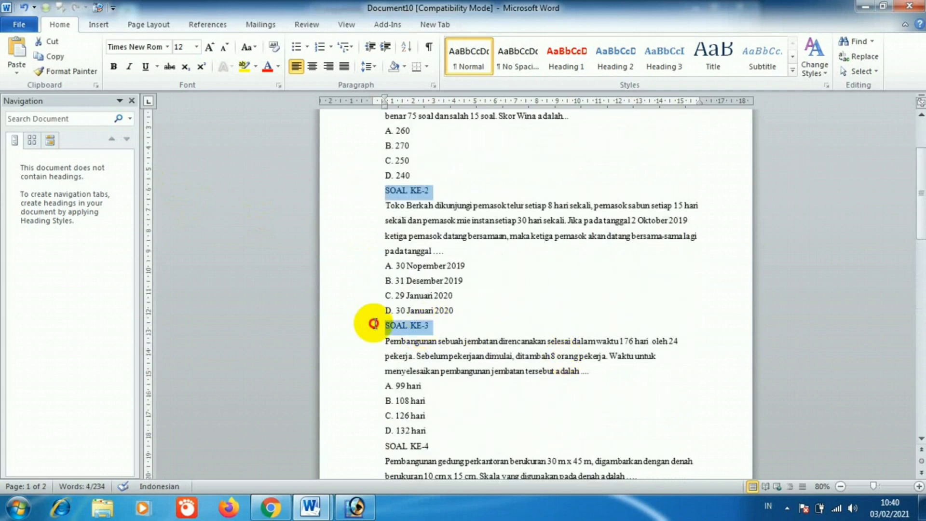
pyautogui.scroll(-3, 483, 348)
pyautogui.keyDown('ctrl'); pyautogui.click(373, 340); pyautogui.keyUp('ctrl')
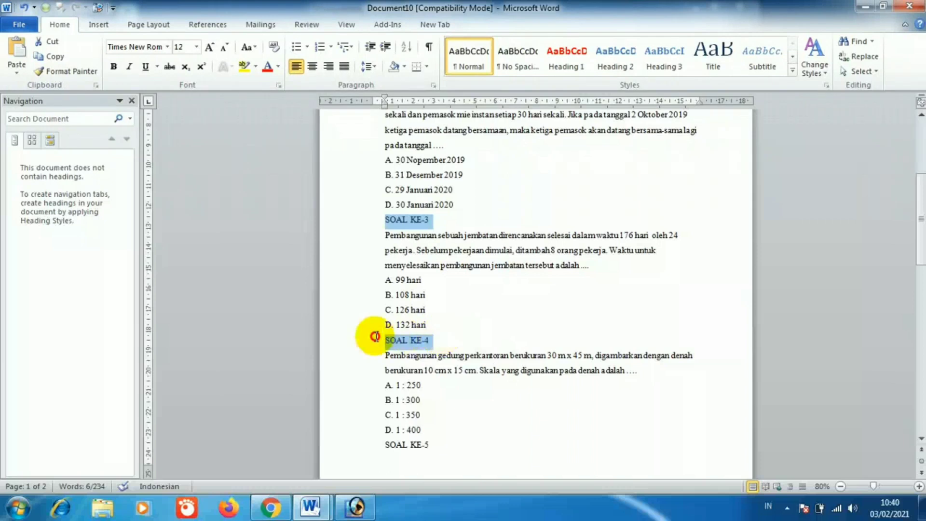
pyautogui.scroll(-3, 465, 346)
pyautogui.keyDown('ctrl'); pyautogui.click(373, 339); pyautogui.keyUp('ctrl')
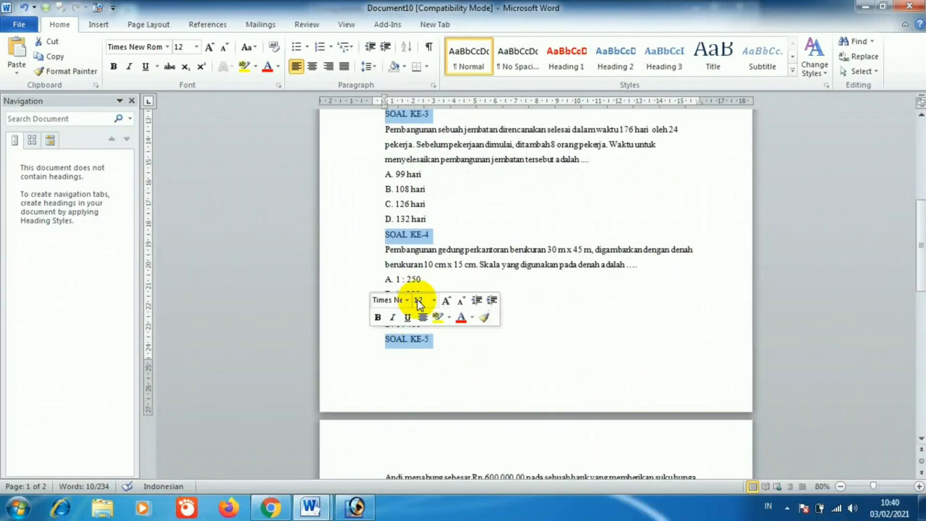
pyautogui.click(567, 58)
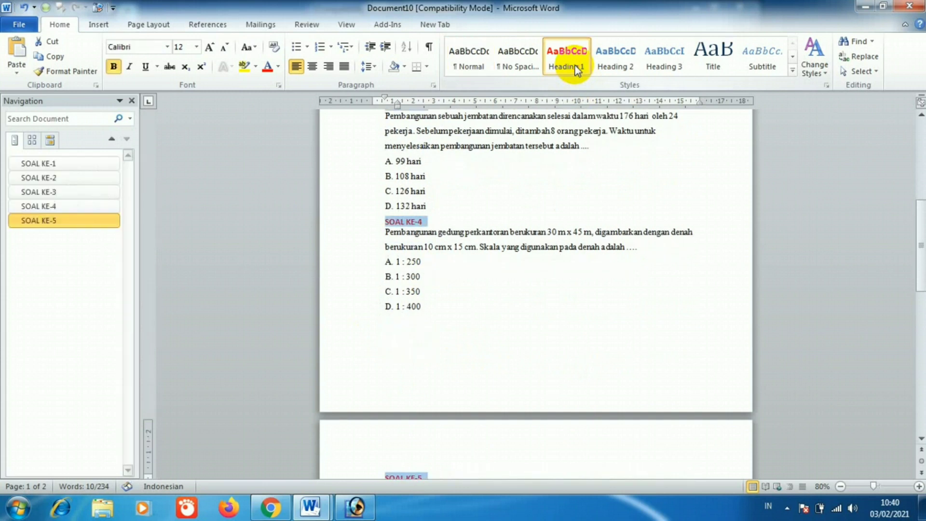
# Step: Select the question text and answer options of SOAL KE-1 and SOAL KE-2
pyautogui.scroll(3, 568, 213)
pyautogui.scroll(4, 568, 213)
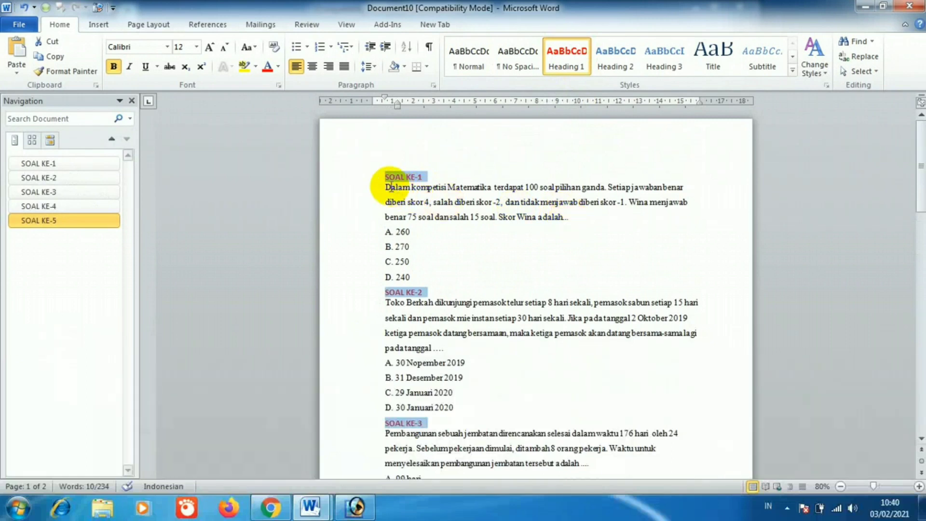
pyautogui.moveTo(387, 187)
pyautogui.mouseDown()
pyautogui.moveTo(413, 201)
pyautogui.moveTo(442, 273)
pyautogui.mouseUp()
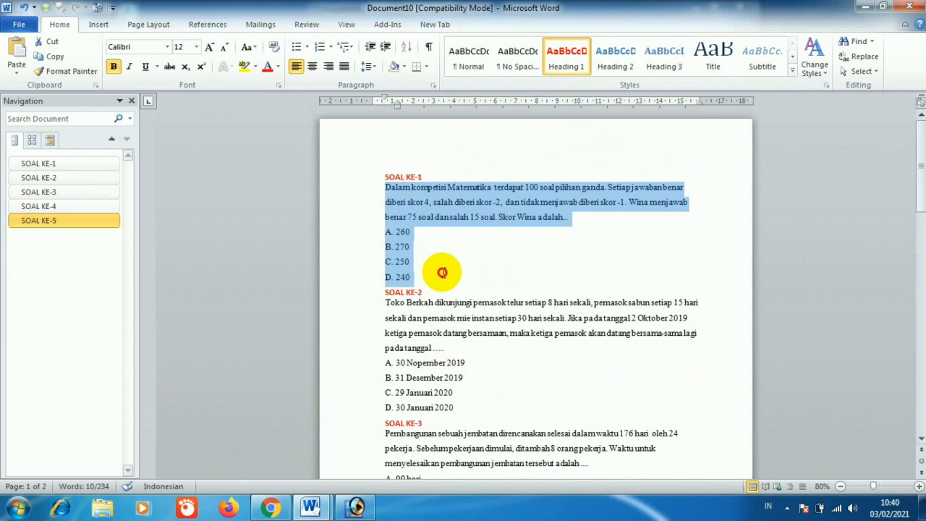
pyautogui.scroll(-3, 511, 249)
pyautogui.scroll(-1, 506, 238)
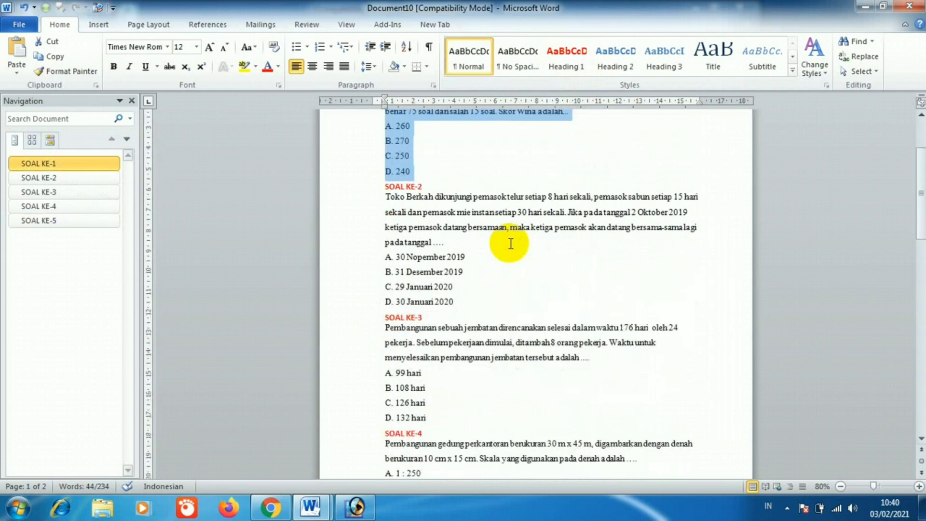
pyautogui.moveTo(385, 200); pyautogui.dragTo(471, 302)
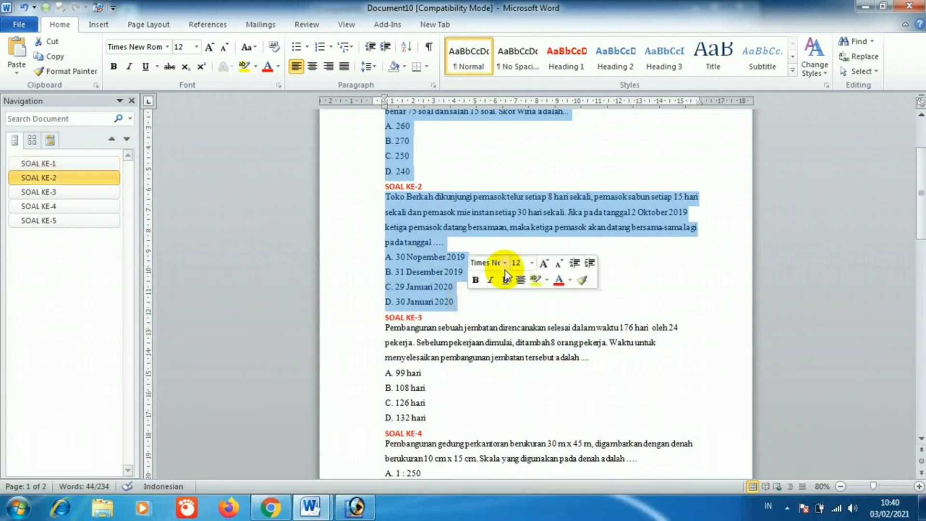
# Step: Extend the selection through SOAL KE-3, KE-4 and KE-5 down to D. 8 bulan
pyautogui.scroll(-3, 510, 267)
pyautogui.moveTo(386, 194)
pyautogui.mouseDown()
pyautogui.moveTo(501, 274)
pyautogui.moveTo(495, 290)
pyautogui.moveTo(503, 281)
pyautogui.mouseUp()
pyautogui.scroll(-2, 503, 280)
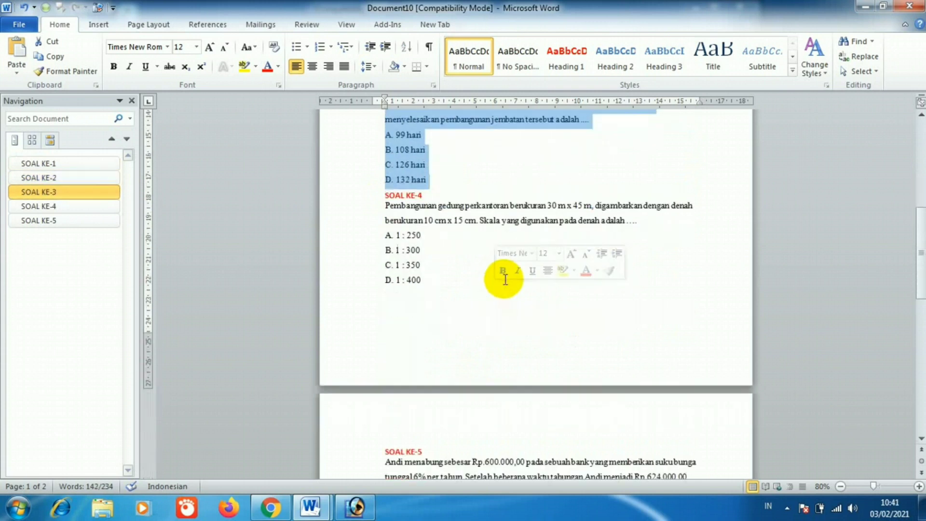
pyautogui.moveTo(386, 207); pyautogui.dragTo(449, 275)
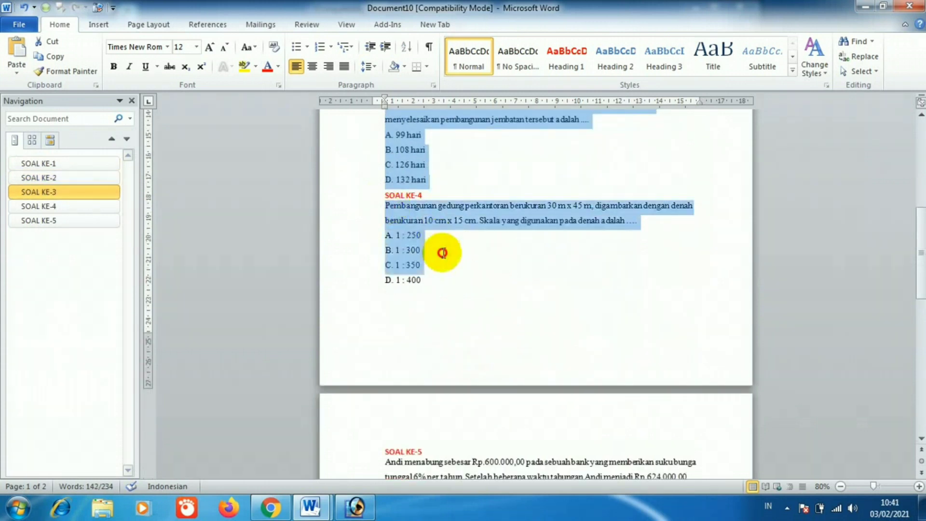
pyautogui.scroll(-2, 477, 304)
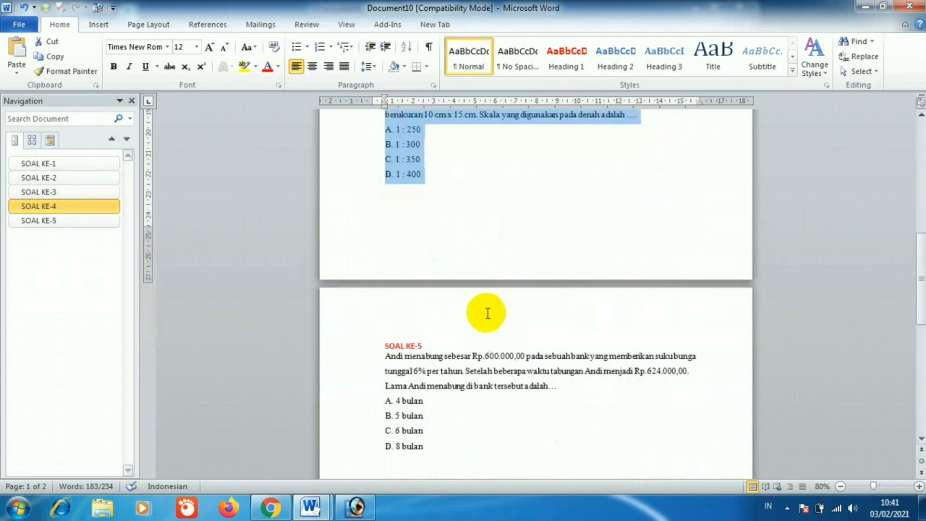
pyautogui.scroll(-1, 484, 312)
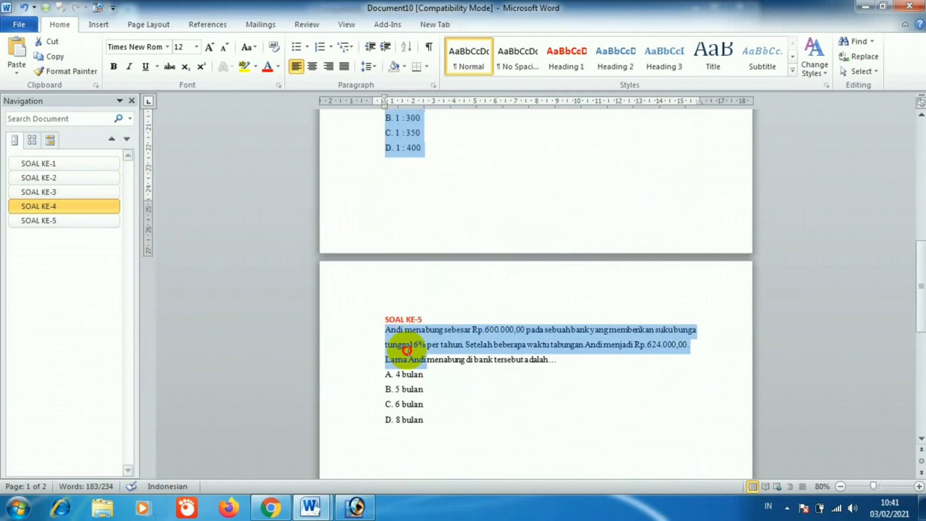
pyautogui.moveTo(389, 332); pyautogui.dragTo(463, 419)
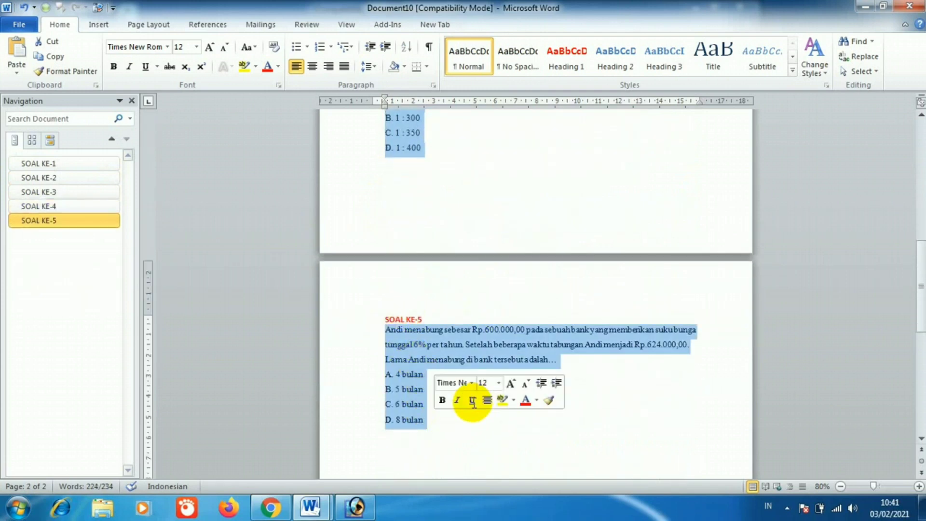
# Step: Apply the blue Heading 2 style to the question and option text and check the result
pyautogui.click(625, 67)
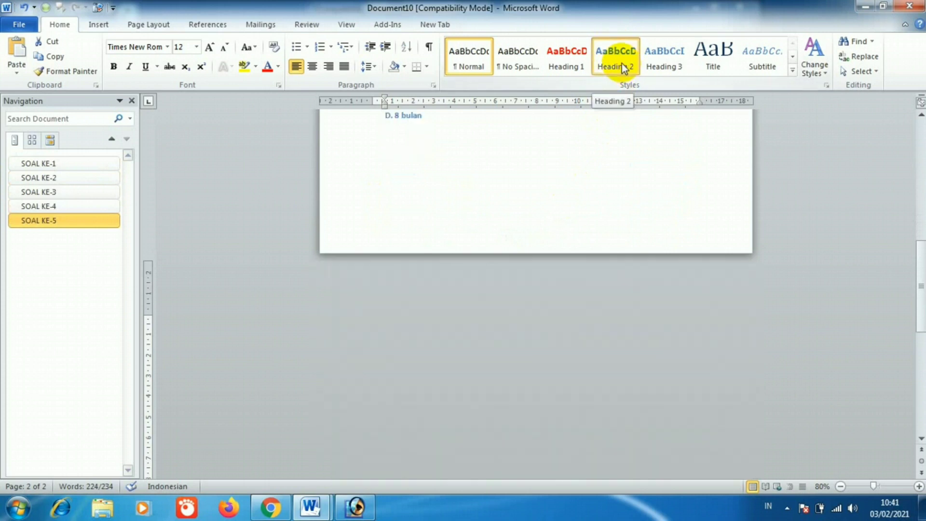
pyautogui.scroll(5, 551, 209)
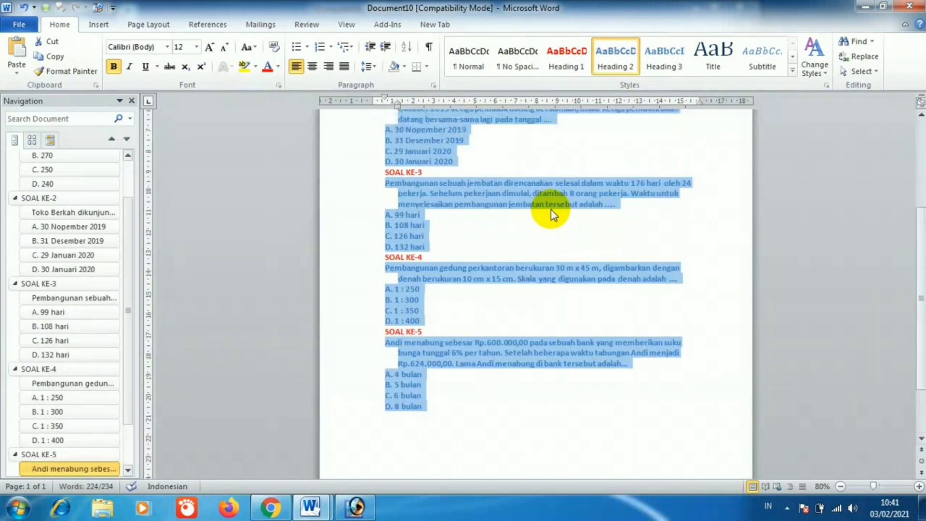
pyautogui.scroll(5, 551, 209)
pyautogui.scroll(5, 548, 212)
pyautogui.click(522, 235)
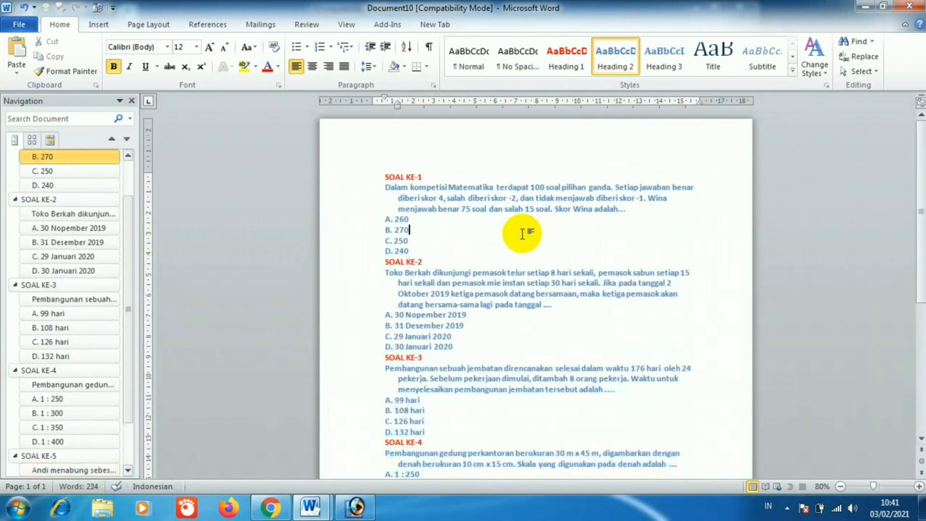
pyautogui.scroll(-3, 502, 270)
pyautogui.scroll(-2, 495, 295)
pyautogui.scroll(-2, 495, 295)
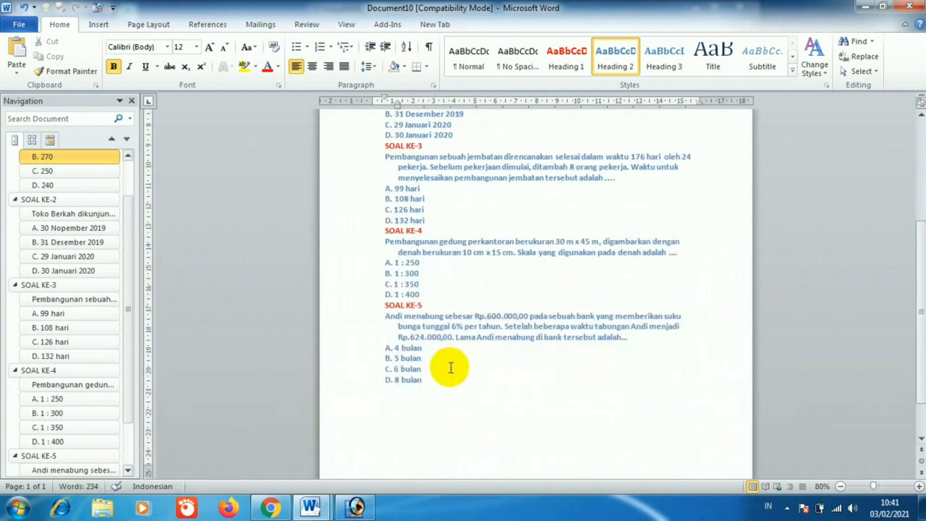
# Step: Select the text and move the hanging indent marker back to the left margin, removing the hanging indent
pyautogui.moveTo(424, 380)
pyautogui.mouseDown()
pyautogui.moveTo(409, 379)
pyautogui.moveTo(342, 147)
pyautogui.moveTo(338, 159)
pyautogui.mouseUp()
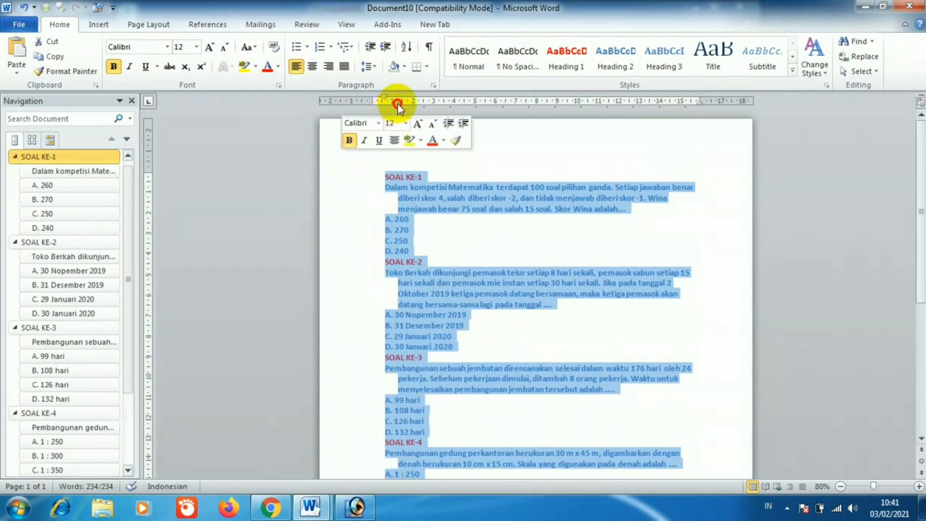
pyautogui.moveTo(396, 104); pyautogui.dragTo(388, 111)
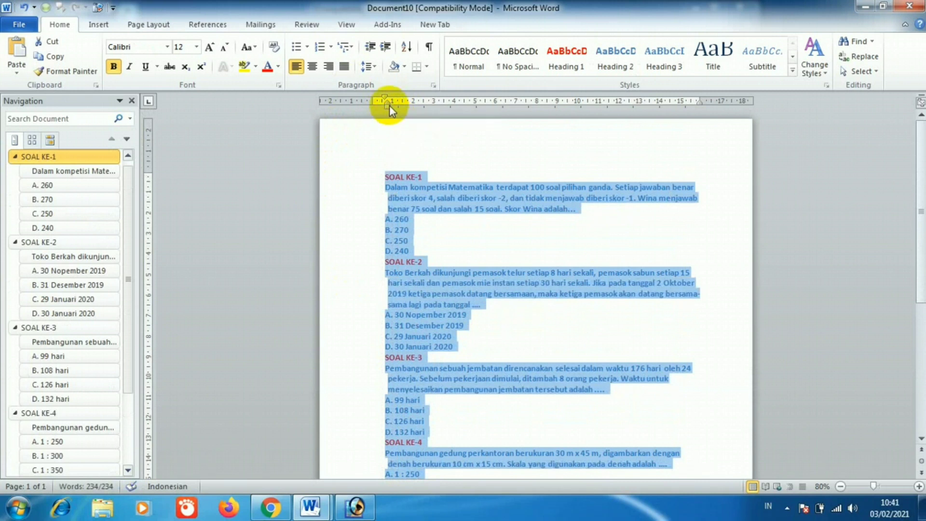
pyautogui.moveTo(388, 105)
pyautogui.mouseDown()
pyautogui.moveTo(375, 98)
pyautogui.moveTo(377, 105)
pyautogui.mouseUp()
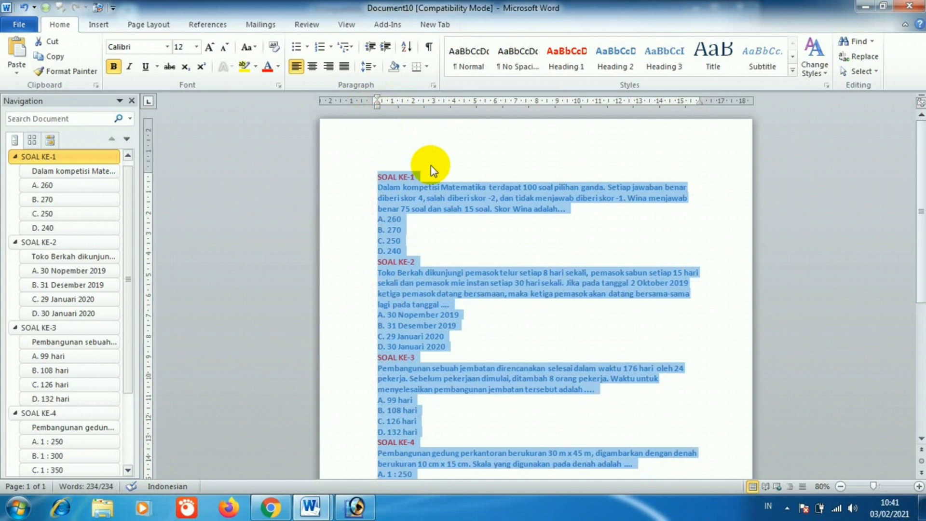
# Step: Select the A–D answer options under SOAL KE-1, 2, 3 and 5 and make them red
pyautogui.click(426, 243)
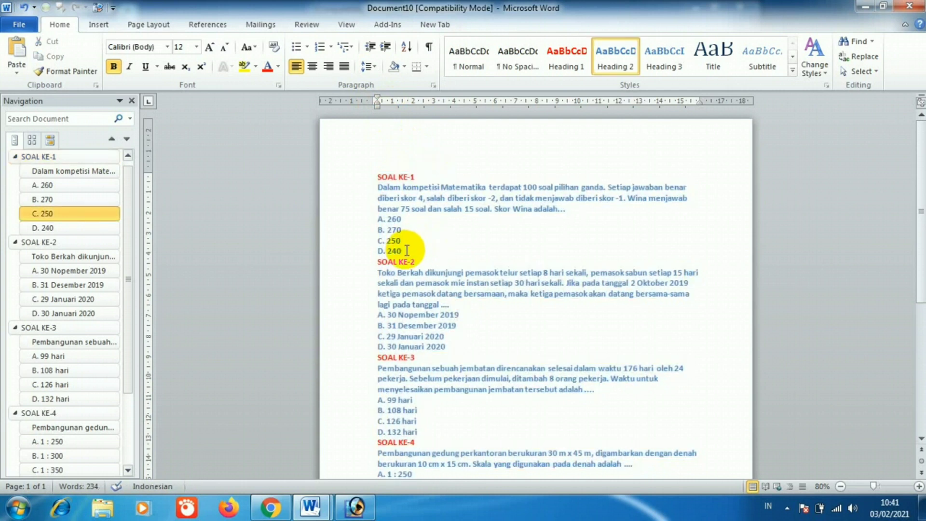
pyautogui.moveTo(406, 250); pyautogui.dragTo(376, 219)
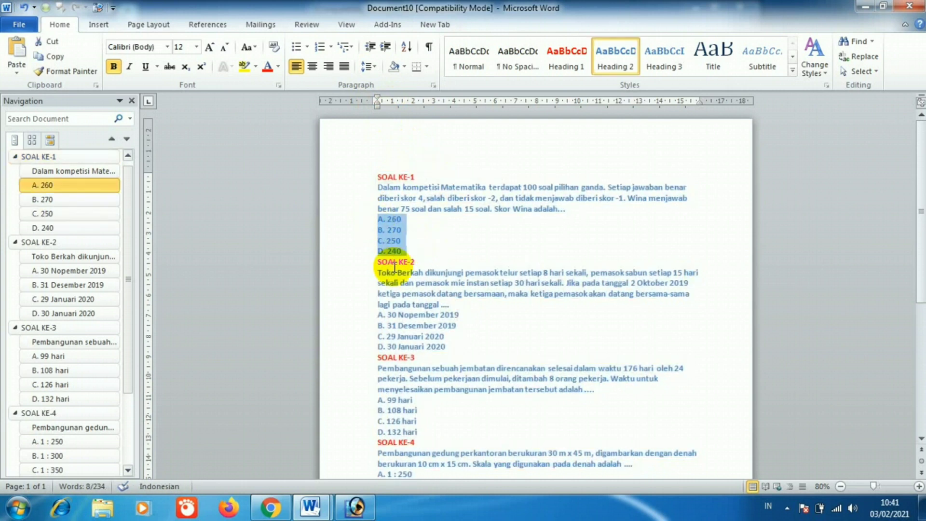
pyautogui.moveTo(443, 345); pyautogui.dragTo(380, 314)
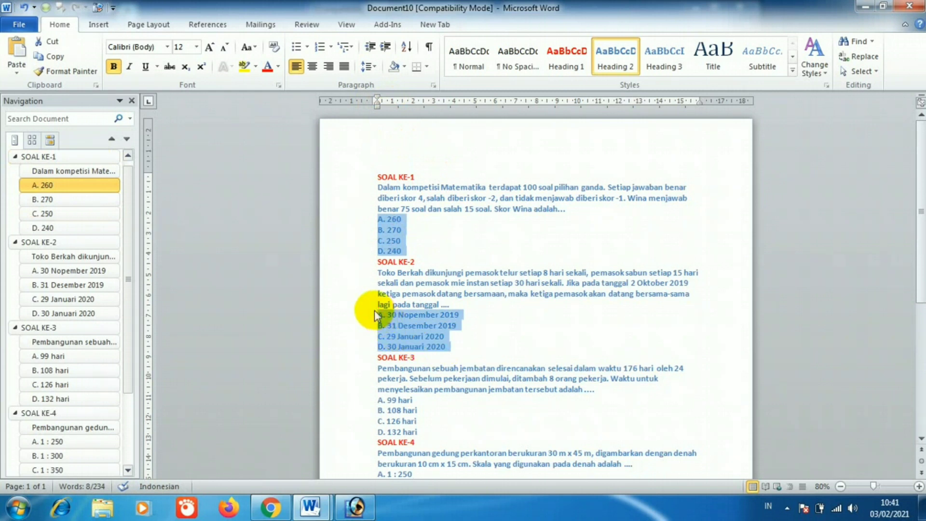
pyautogui.scroll(-3, 486, 320)
pyautogui.moveTo(427, 327)
pyautogui.mouseDown()
pyautogui.moveTo(375, 295)
pyautogui.moveTo(376, 261)
pyautogui.mouseUp()
pyautogui.scroll(-3, 452, 310)
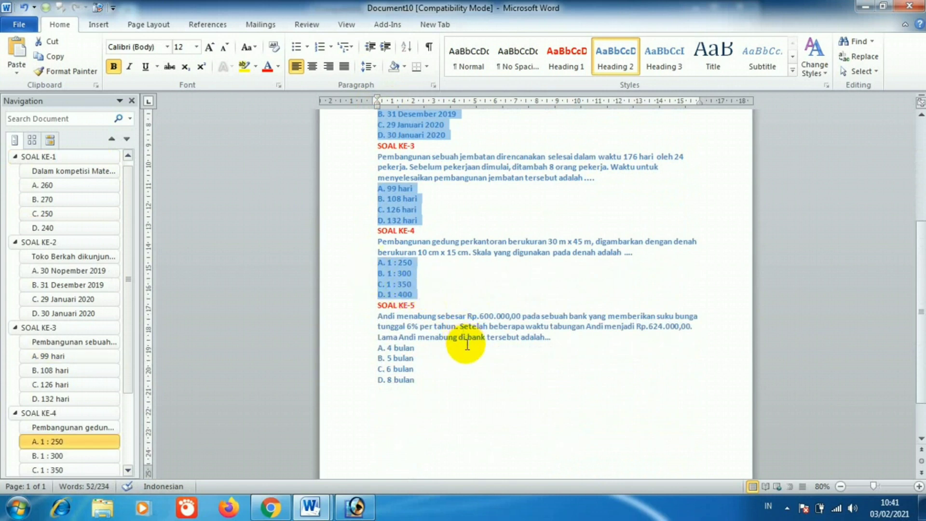
pyautogui.scroll(-2, 467, 343)
pyautogui.moveTo(420, 332); pyautogui.dragTo(376, 302)
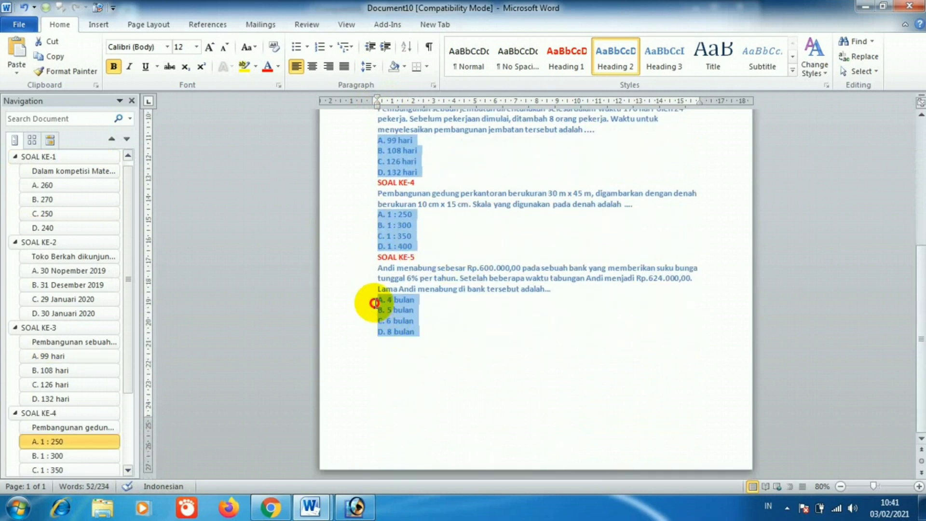
# Step: Check the red answer options from the top and send the quiz to PowerPoint
pyautogui.click(523, 240)
pyautogui.scroll(4, 522, 240)
pyautogui.scroll(4, 521, 239)
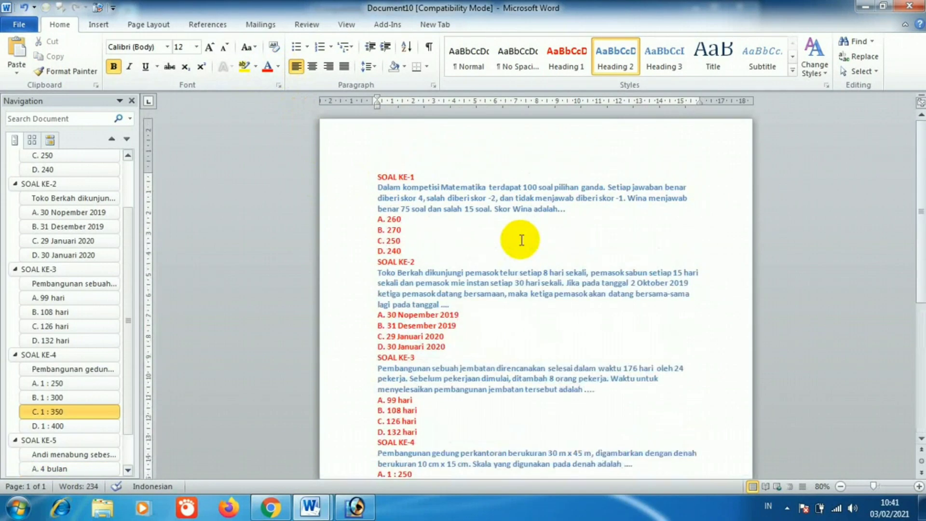
pyautogui.click(99, 10)
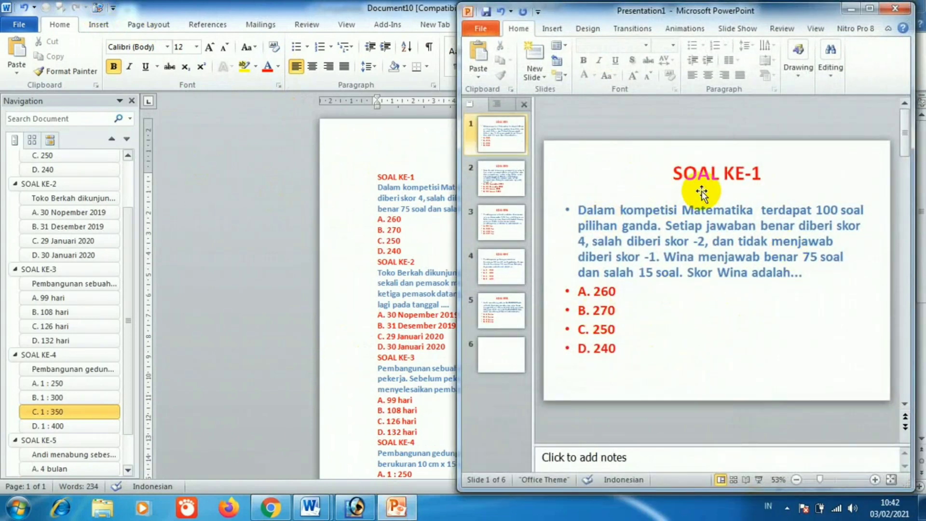
# Step: Review slides 2 to 5, SOAL KE-2 through SOAL KE-5, in PowerPoint
pyautogui.click(506, 190)
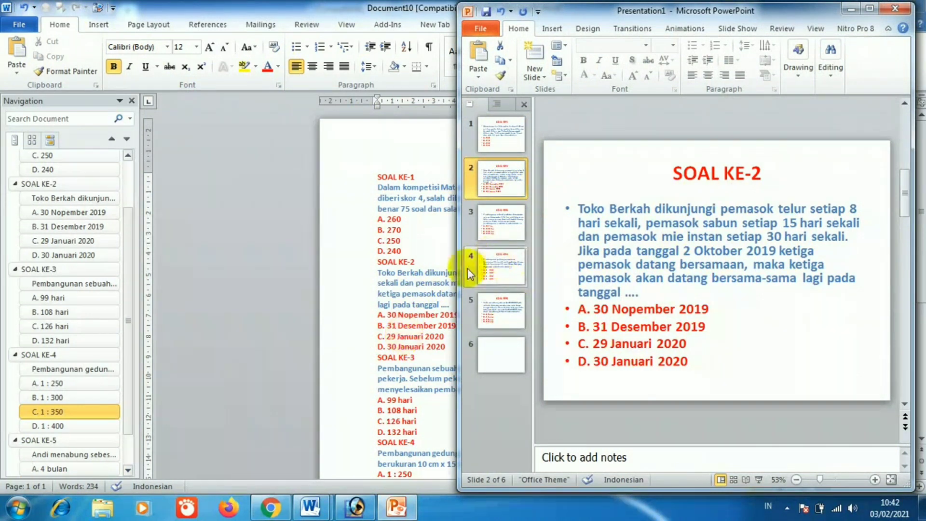
pyautogui.click(499, 229)
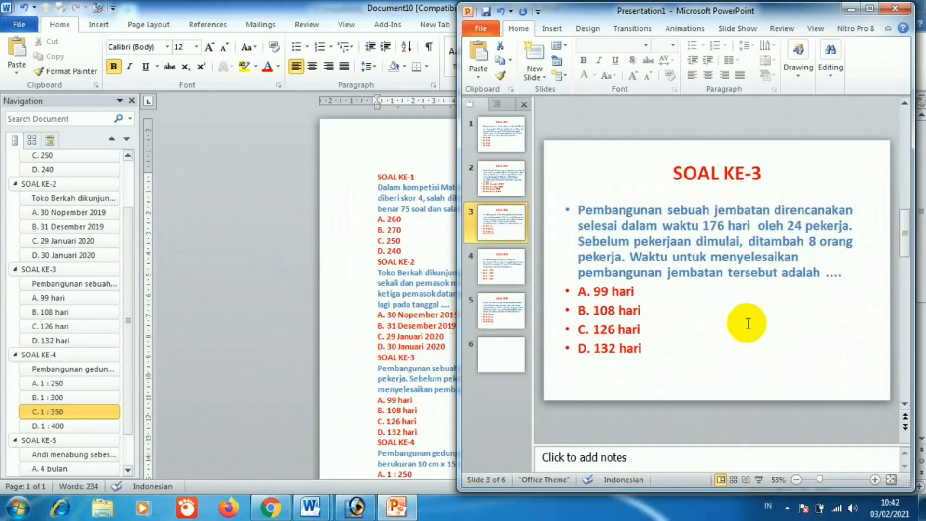
pyautogui.click(500, 274)
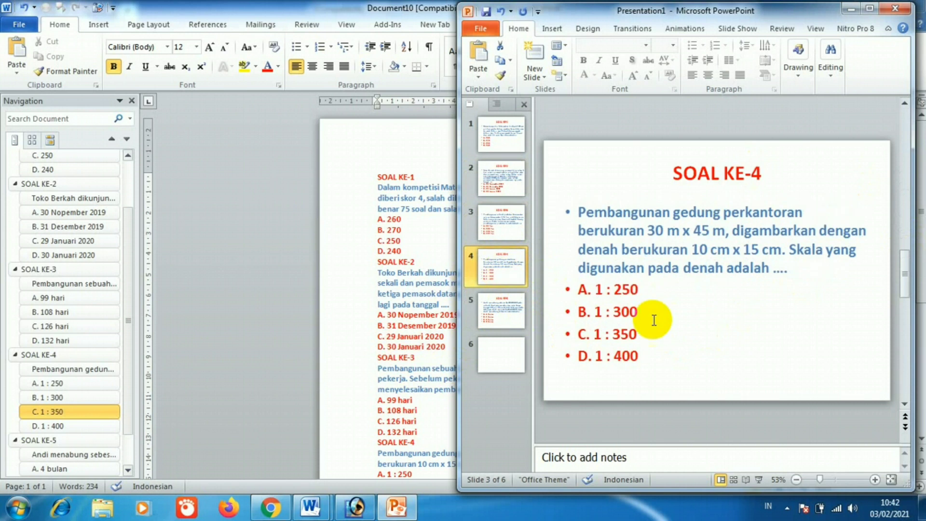
pyautogui.click(507, 316)
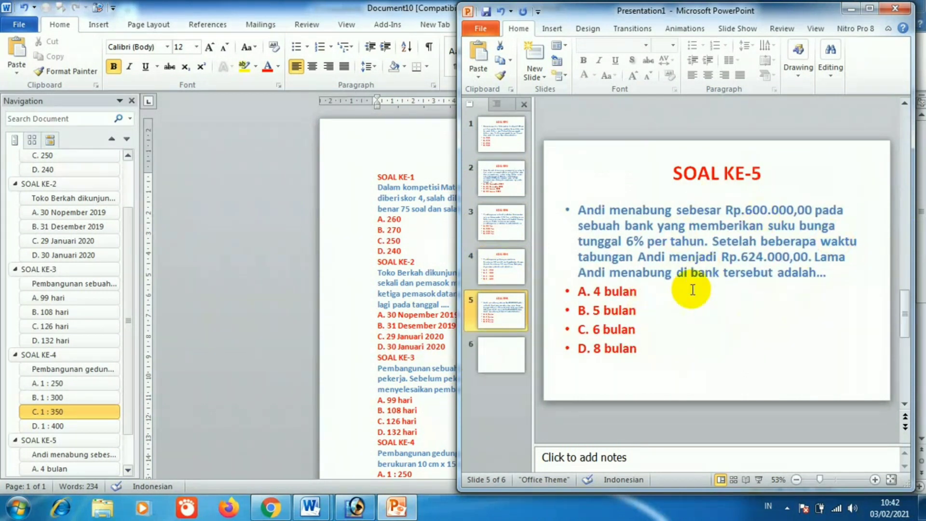